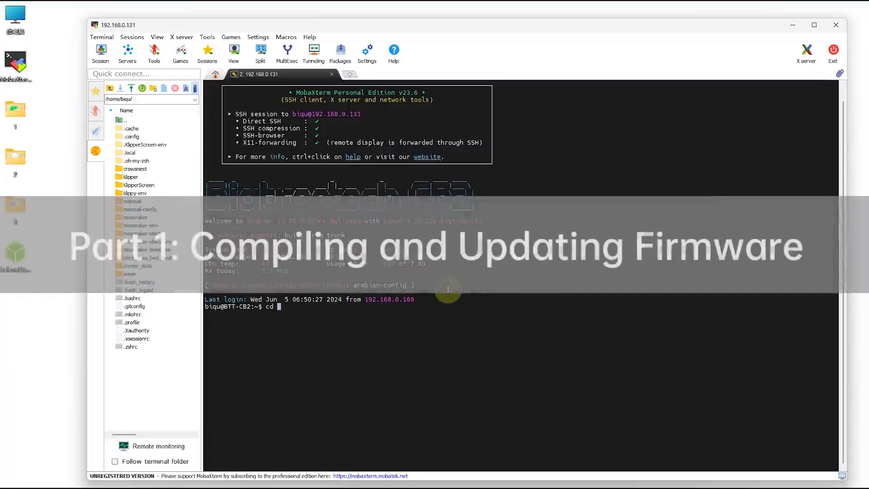
Clear the partial command and run cd ~/klipper.
{"action": "key", "text": "BackSpace"}
{"action": "key", "text": "BackSpace"}
{"action": "key", "text": "BackSpace"}
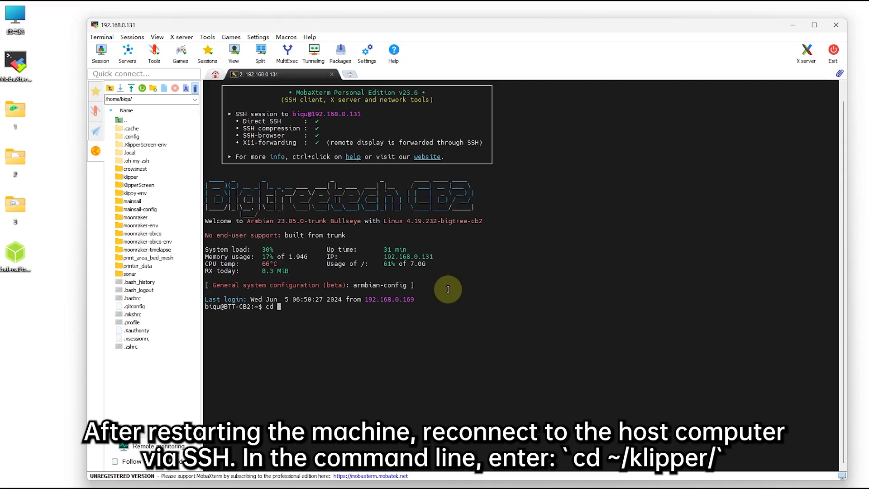
{"action": "type", "text": "cd ~/klipper"}
{"action": "key", "text": "Return"}
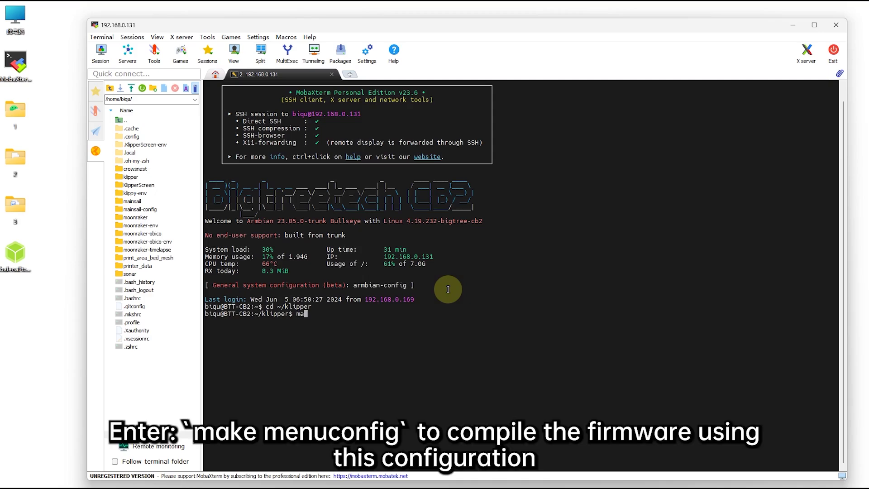
Run make menuconfig, select Raspberry Pi RP2040 architecture with USB communication, and save on exit.
{"action": "type", "text": "make menuconfig"}
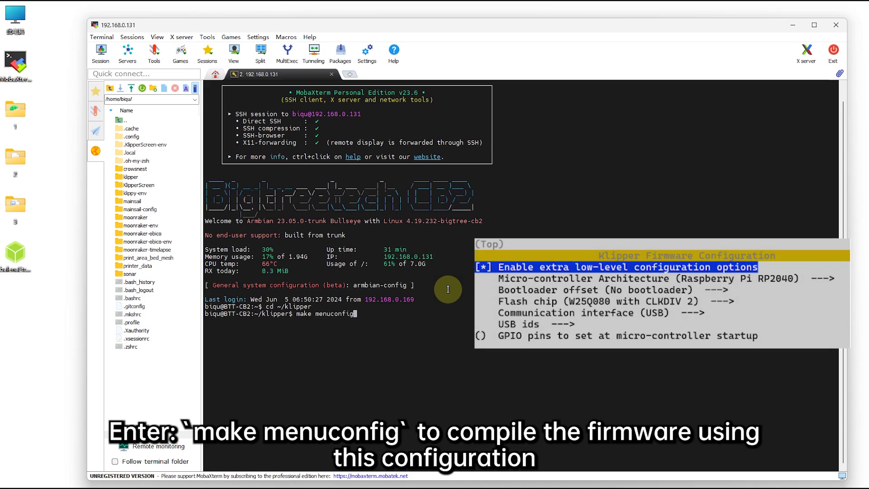
{"action": "key", "text": "Return"}
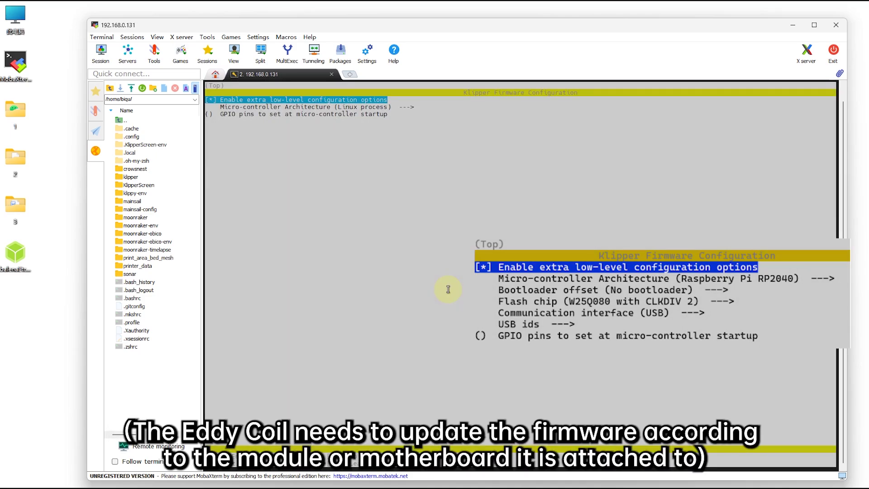
{"action": "key", "text": "Down"}
{"action": "key", "text": "Return"}
{"action": "key", "text": "Up"}
{"action": "key", "text": "Up"}
{"action": "key", "text": "Up"}
{"action": "key", "text": "Return"}
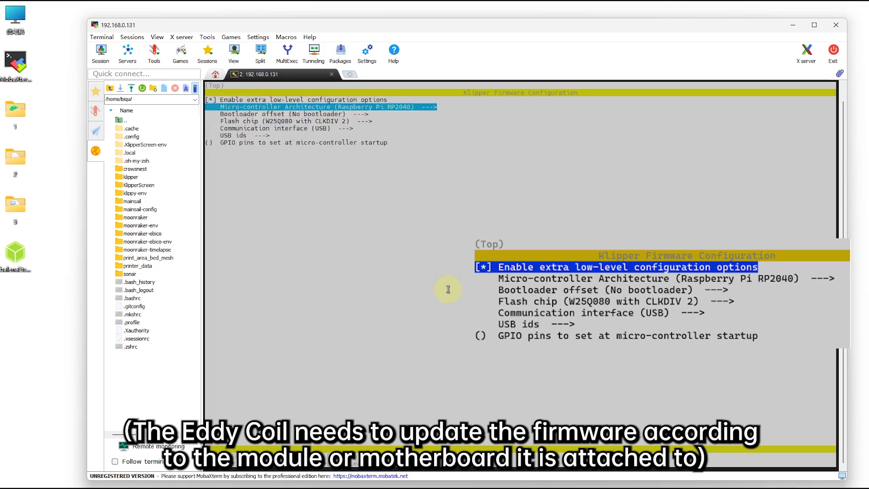
{"action": "key", "text": "Down"}
{"action": "key", "text": "Down"}
{"action": "key", "text": "Down"}
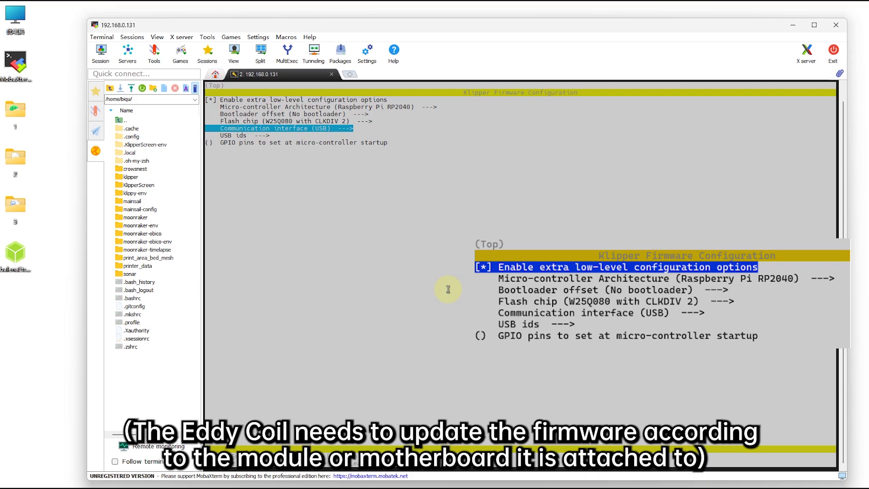
{"action": "key", "text": "q"}
{"action": "key", "text": "y"}
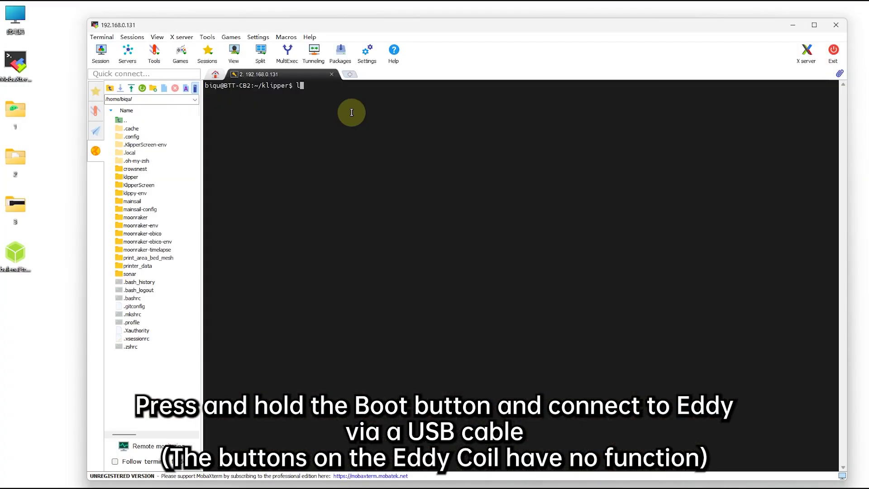
List USB devices, then build and flash with FLASH_DEVICE=2e8a:0003, entering the sudo password.
{"action": "key", "text": "Return"}
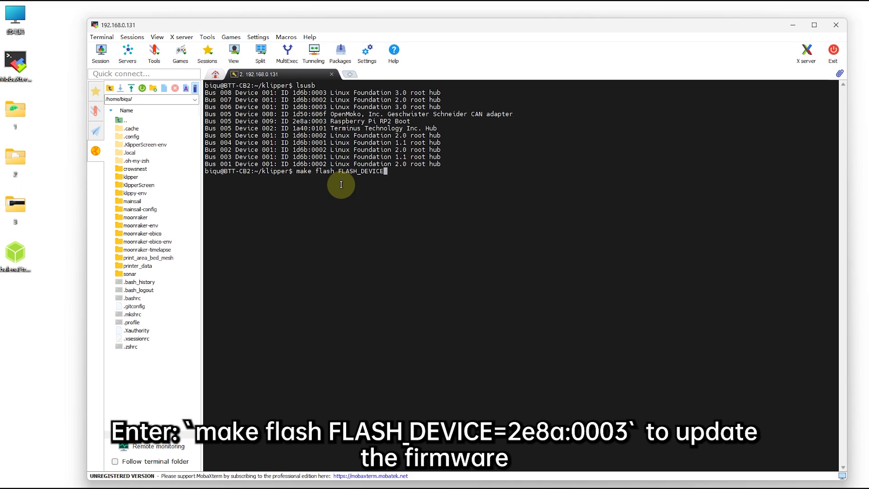
{"action": "type", "text": "="}
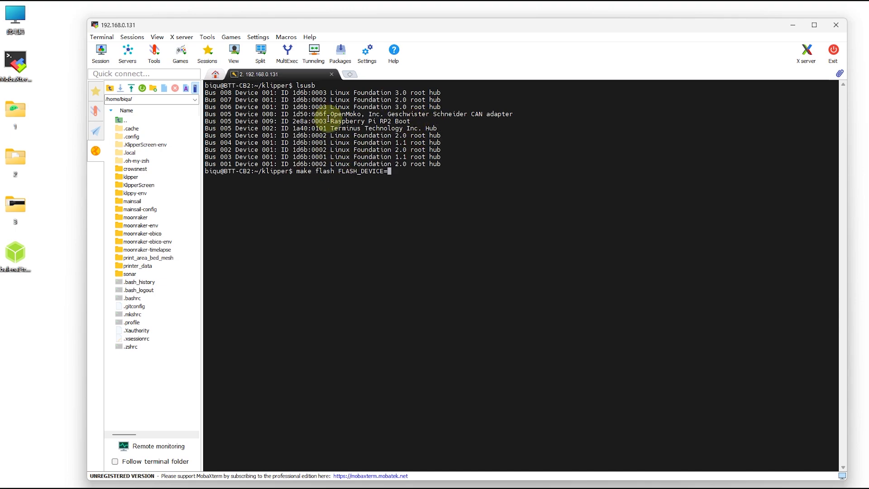
{"action": "left_click_drag", "start_coordinate": [327, 121], "coordinate": [292, 121]}
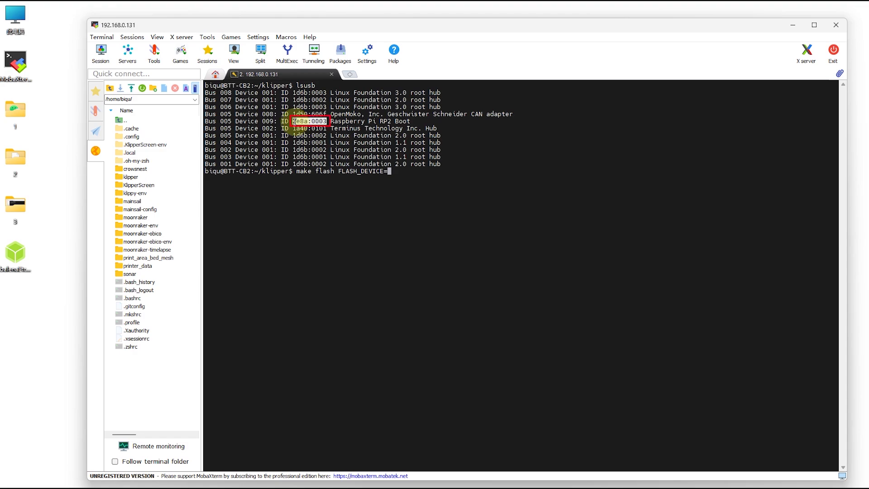
{"action": "right_click", "coordinate": [404, 173]}
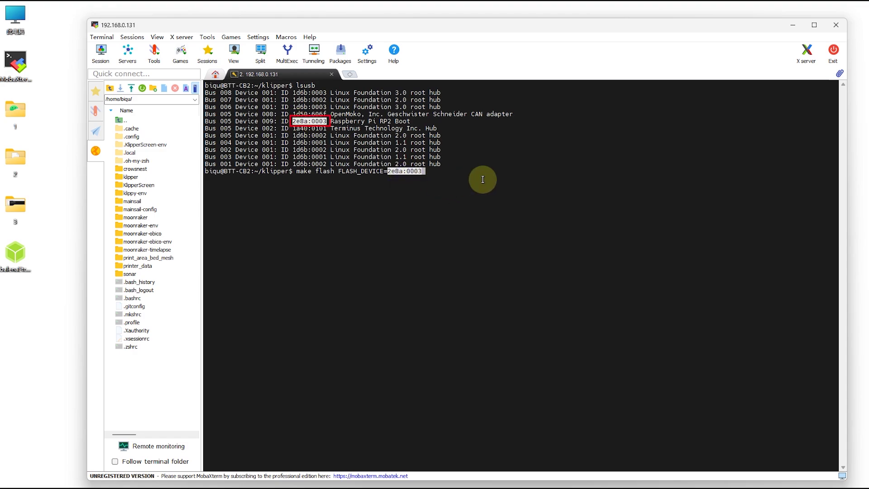
{"action": "key", "text": "Return"}
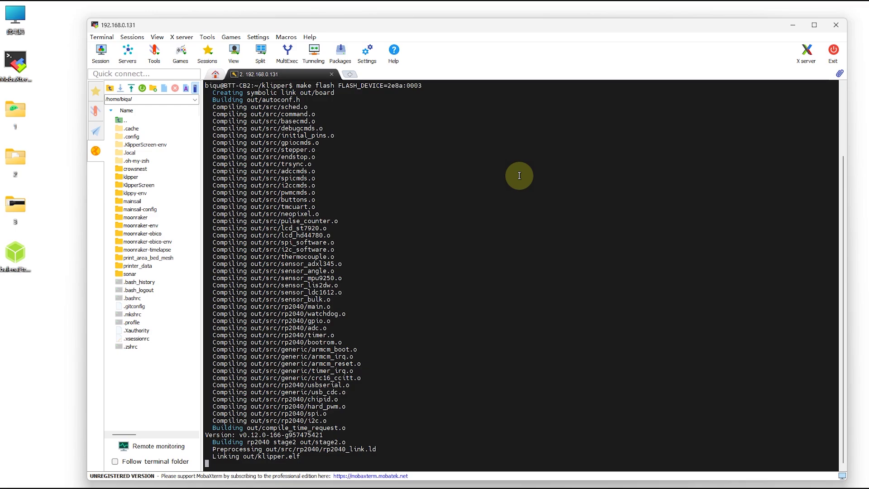
{"action": "type", "text": "biqu"}
{"action": "key", "text": "Return"}
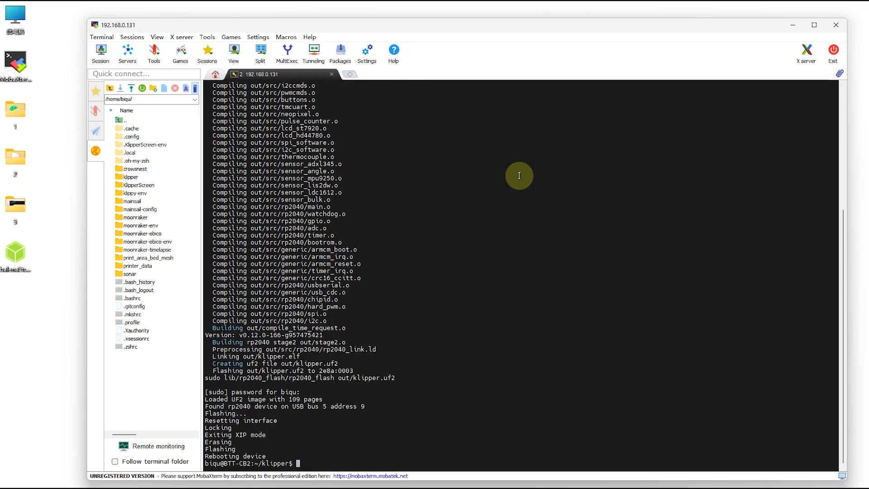
Run lsusb to check the flashed Eddy appears among the USB devices.
{"action": "type", "text": "usb"}
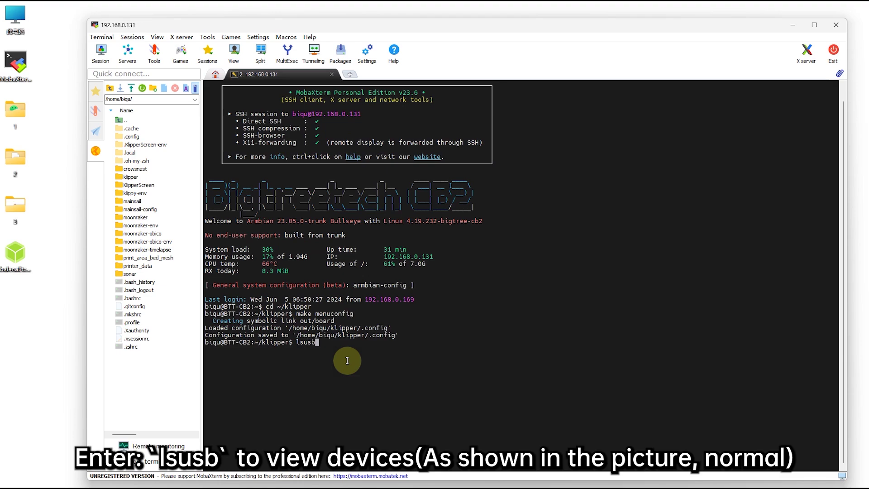
{"action": "key", "text": "Return"}
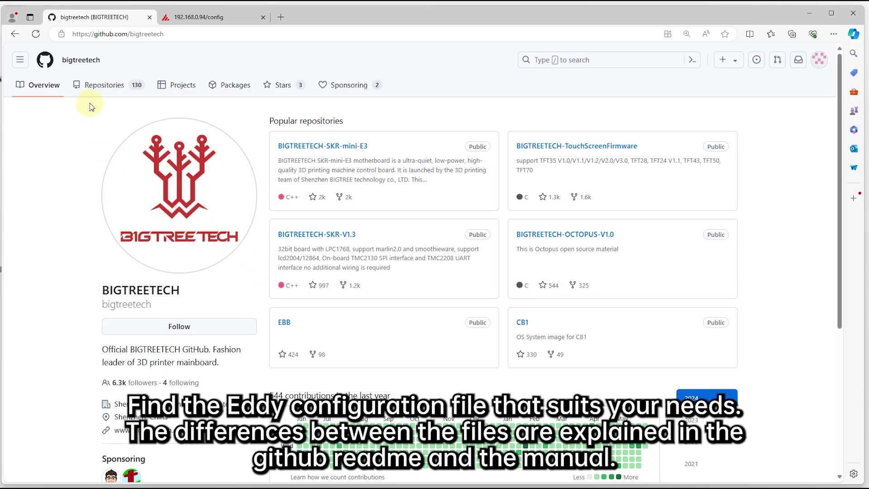
Search bigtreetech for eddy, filter to repositories, and copy sample-bigtreetech-eddy.cfg's raw contents.
{"action": "left_click", "coordinate": [558, 56]}
{"action": "type", "text": "eddy"}
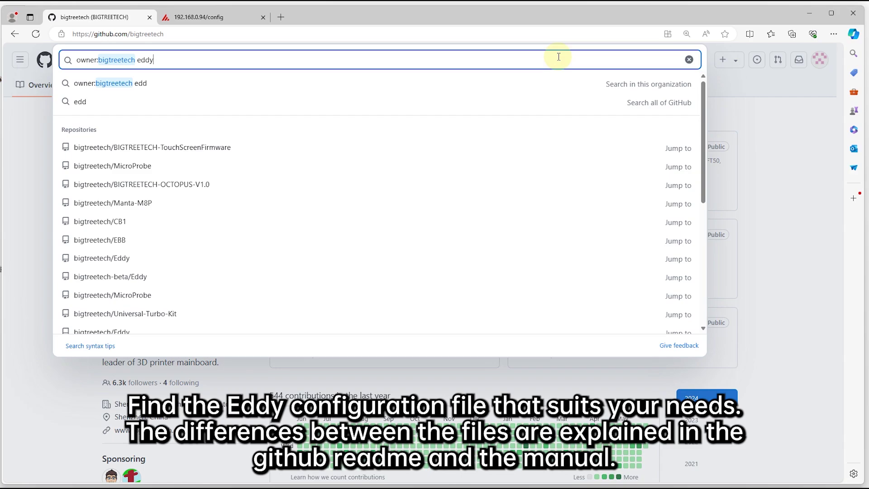
{"action": "key", "text": "Escape"}
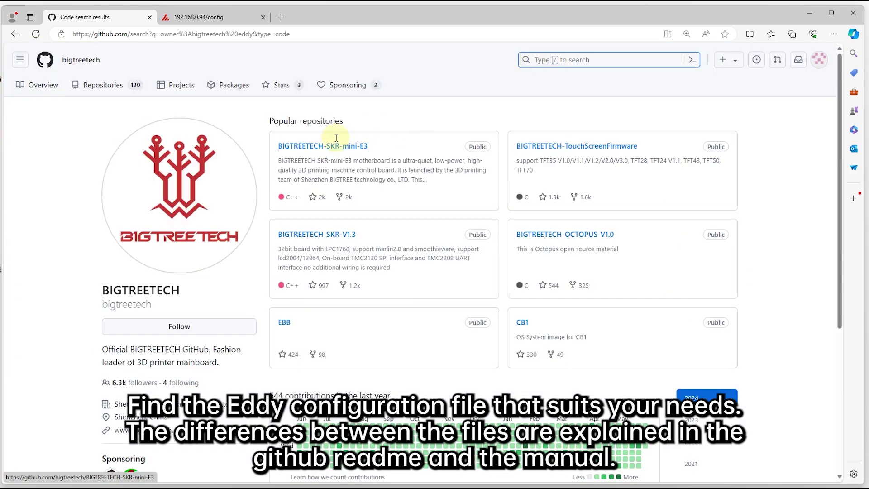
{"action": "left_click", "coordinate": [68, 134]}
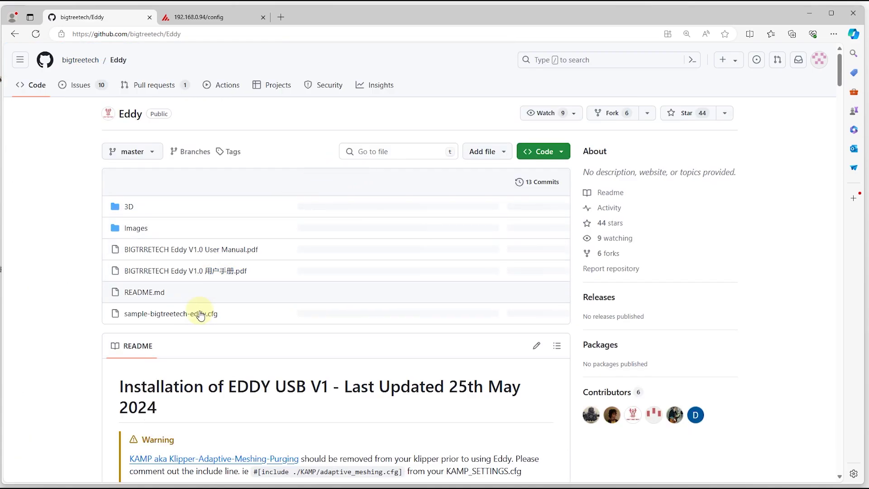
{"action": "left_click", "coordinate": [199, 313]}
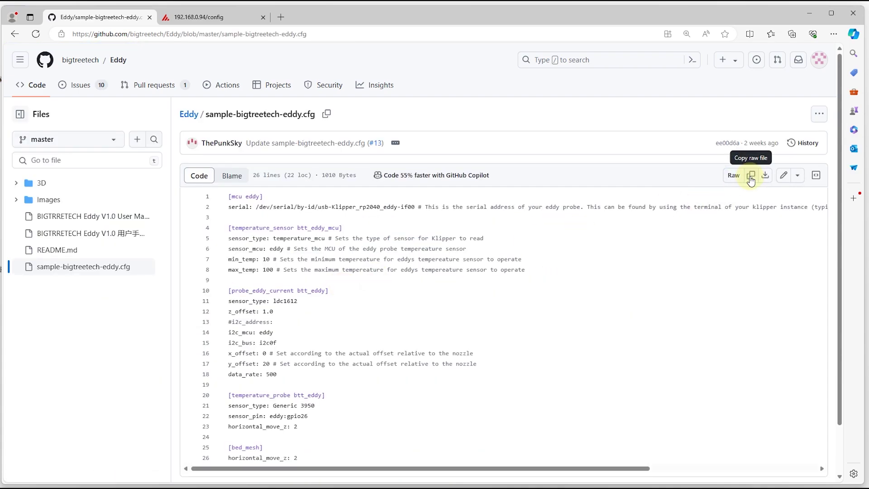
{"action": "left_click", "coordinate": [751, 176]}
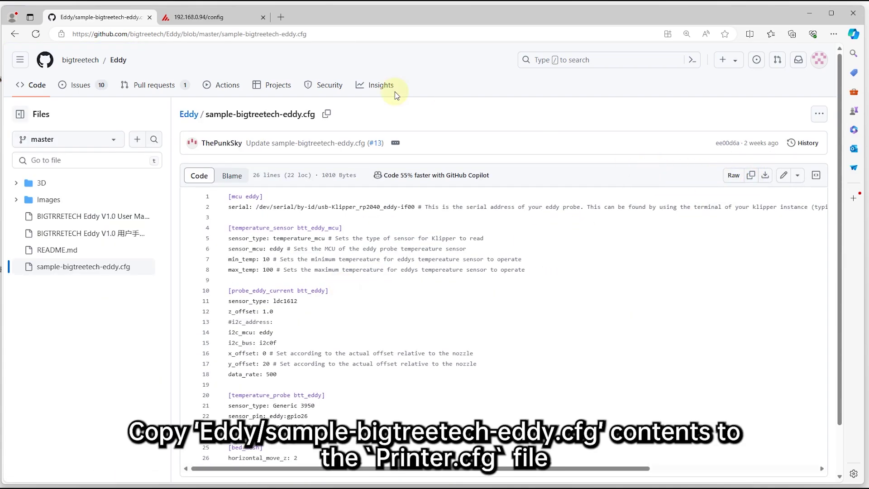
Paste the copied Eddy sections into printer.cfg at line 22, then return to MobaXterm.
{"action": "left_click", "coordinate": [225, 19]}
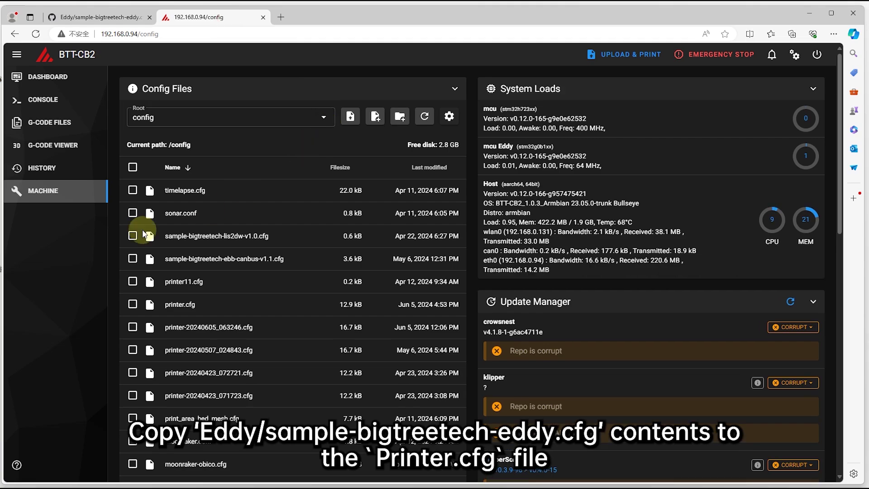
{"action": "left_click", "coordinate": [194, 302]}
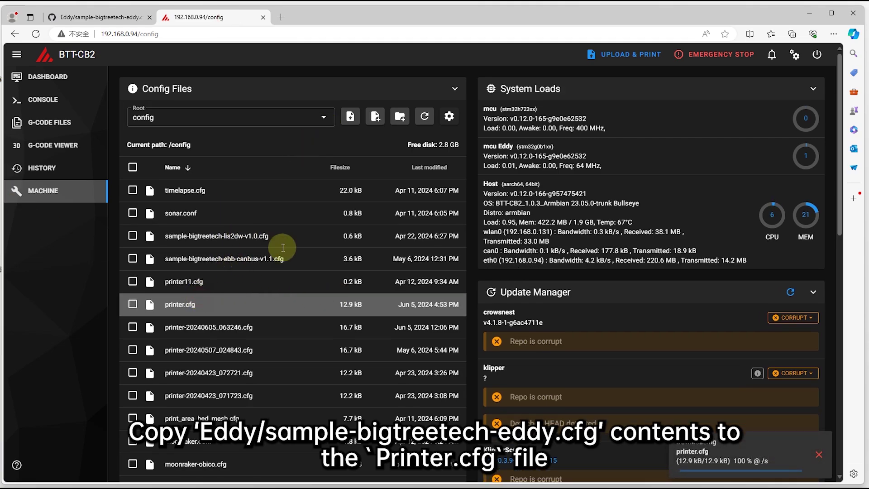
{"action": "left_click", "coordinate": [71, 267]}
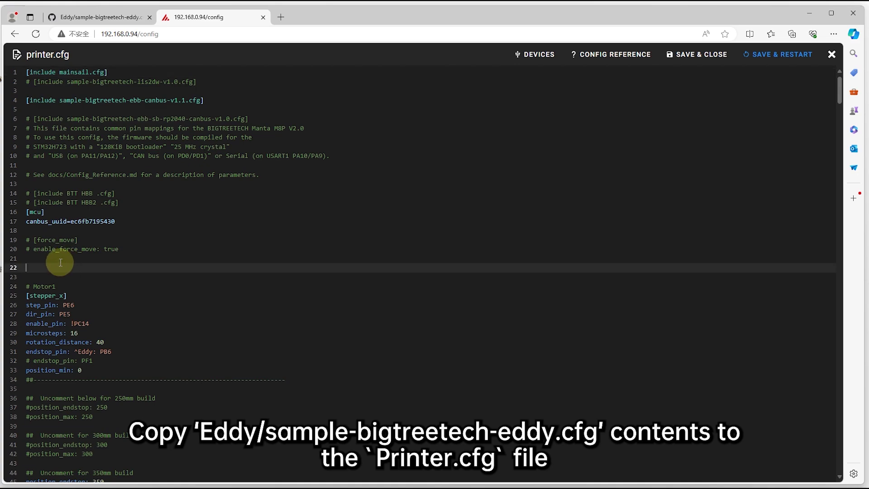
{"action": "key", "text": "ctrl+v"}
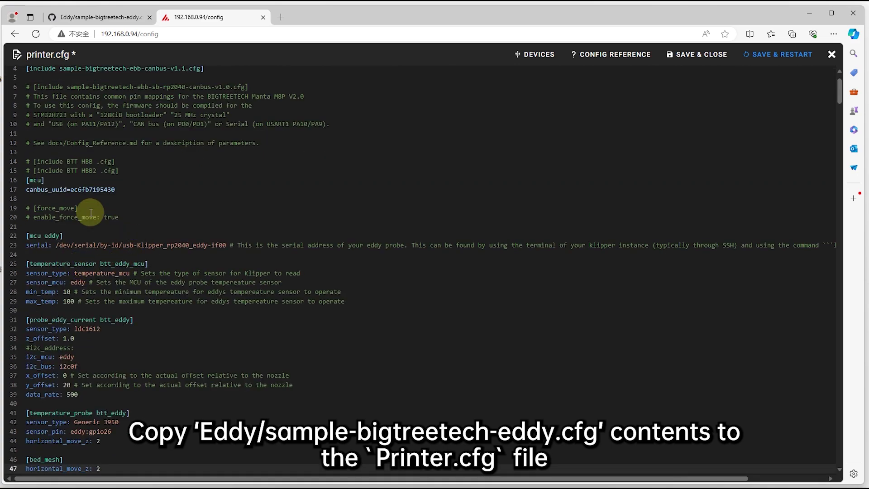
{"action": "scroll", "coordinate": [138, 230], "scroll_direction": "down", "scroll_amount": 3}
{"action": "scroll", "coordinate": [132, 222], "scroll_direction": "down", "scroll_amount": 3}
{"action": "scroll", "coordinate": [120, 195], "scroll_direction": "up", "scroll_amount": 2}
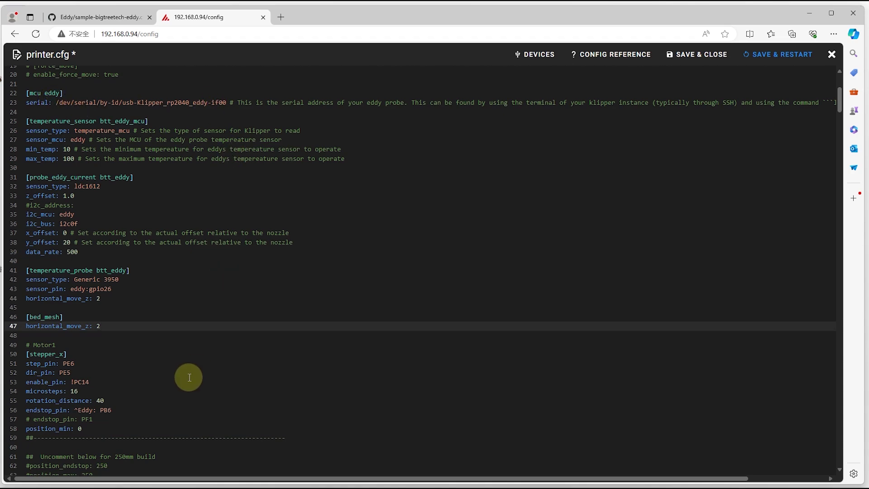
{"action": "left_click", "coordinate": [235, 486]}
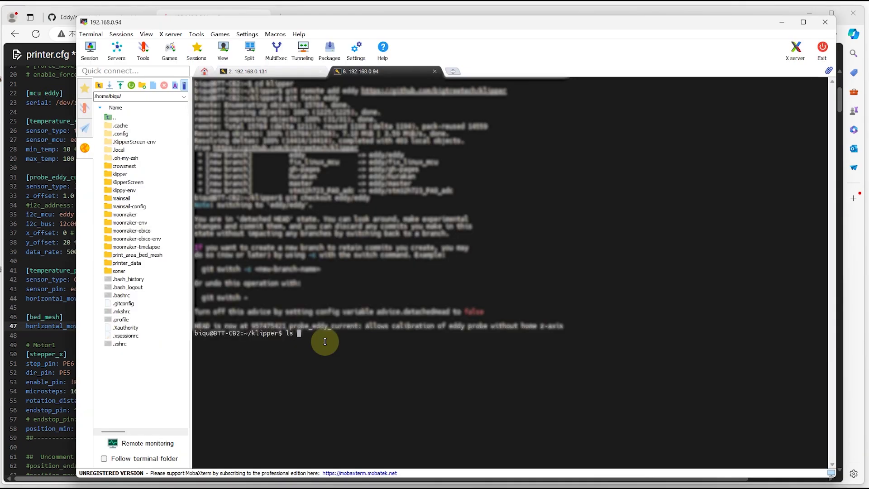
List /dev/serial/by-id/* and select the Eddy's usb-Klipper_rp2040 device path to copy it.
{"action": "type", "text": "ls /dev/serial/by-id/*"}
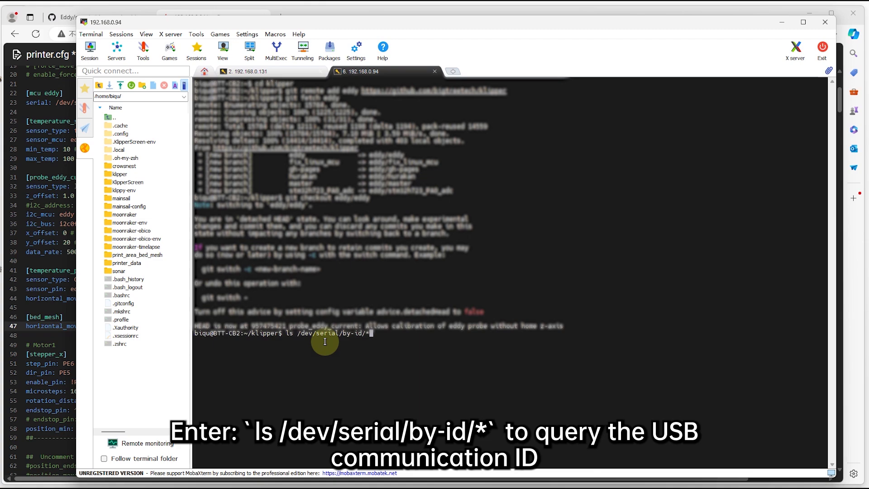
{"action": "key", "text": "Return"}
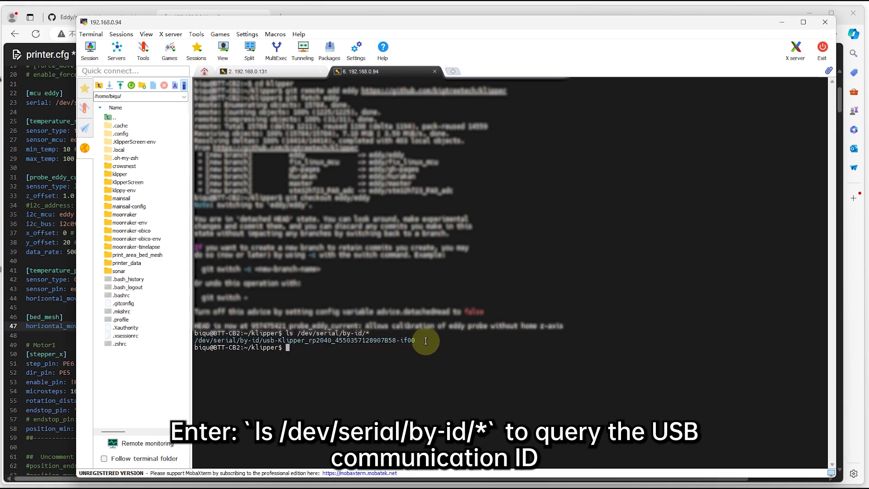
{"action": "left_click_drag", "start_coordinate": [419, 341], "coordinate": [2, 298]}
{"action": "key", "text": "ctrl+c"}
Replace the old serial path on line 23 with the copied usb-Klipper_rp2040 path.
{"action": "left_click", "coordinate": [46, 289]}
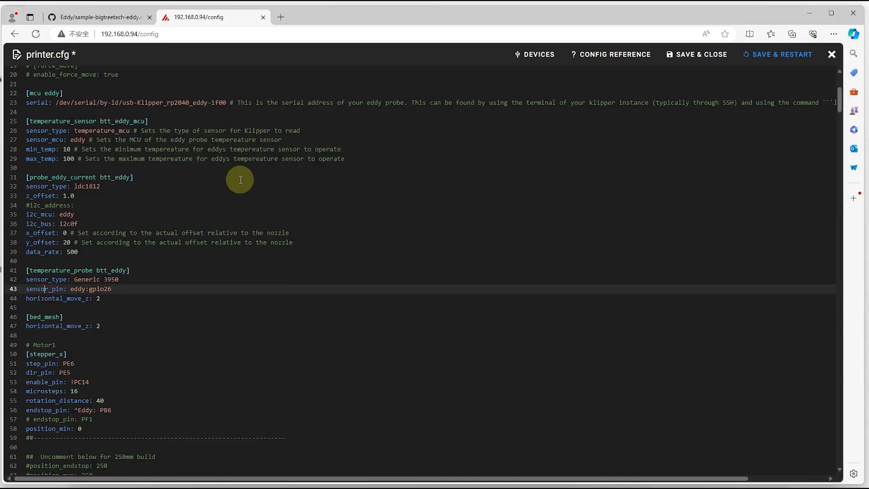
{"action": "left_click_drag", "start_coordinate": [55, 103], "coordinate": [230, 104]}
{"action": "key", "text": "ctrl+v"}
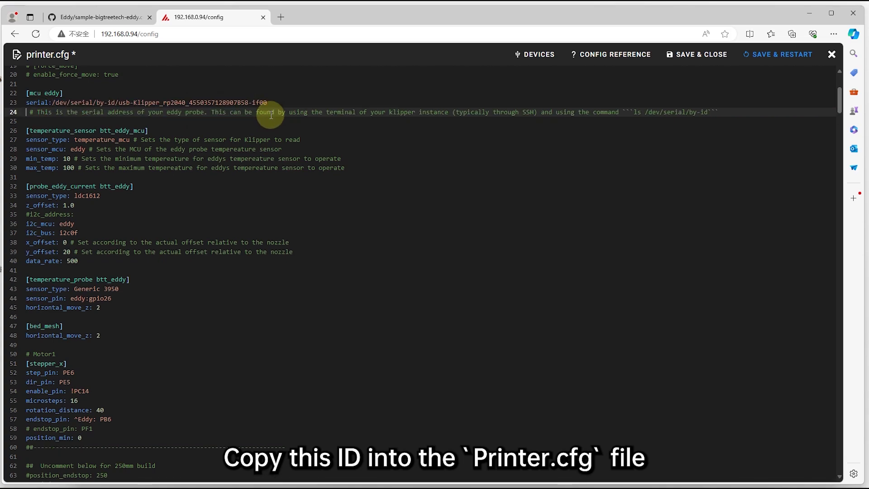
{"action": "key", "text": "BackSpace"}
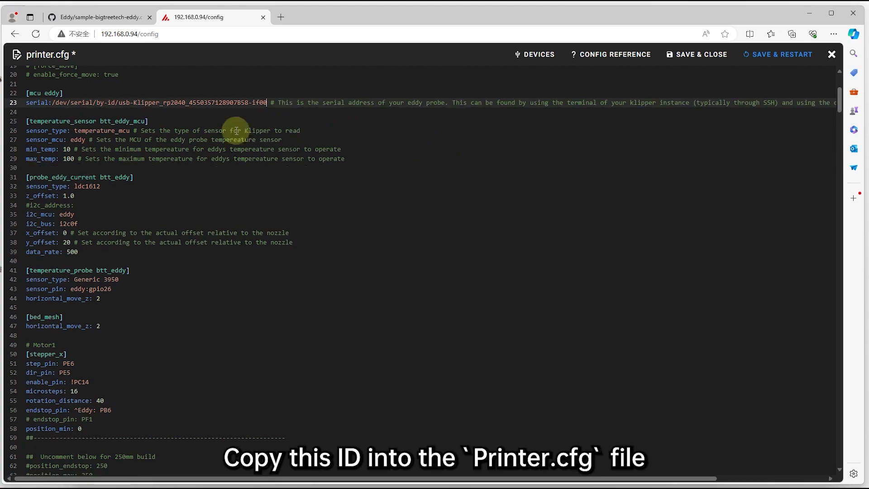
{"action": "left_click", "coordinate": [421, 120]}
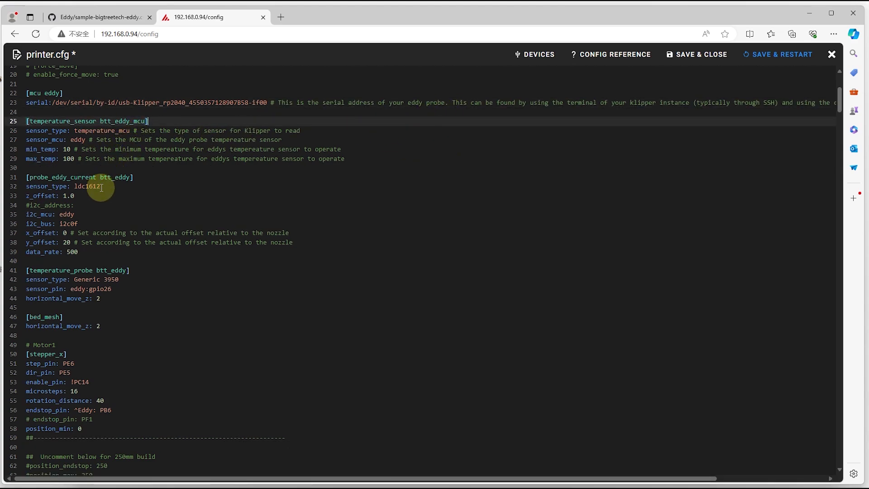
Under [bed_mesh] add speed, mesh_min 10,30, mesh_max 320,320, probe_count 10,10, algorithm bicubic.
{"action": "scroll", "coordinate": [102, 230], "scroll_direction": "down", "scroll_amount": 3}
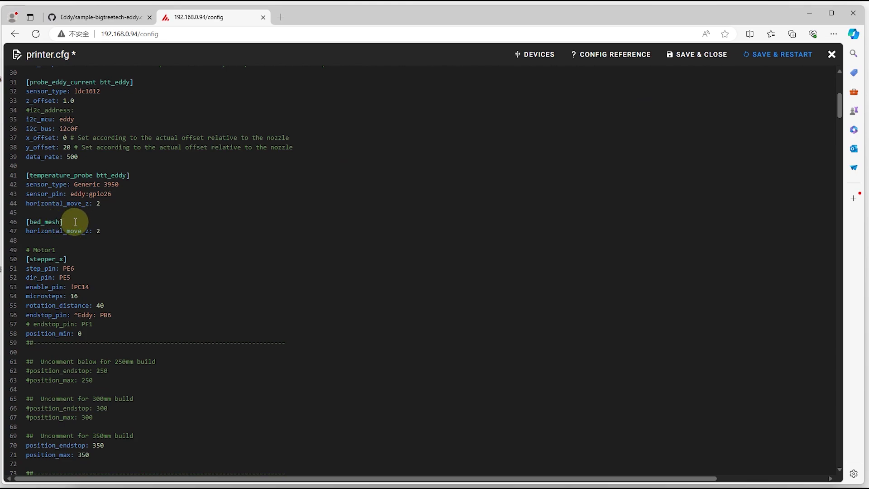
{"action": "left_click", "coordinate": [76, 222]}
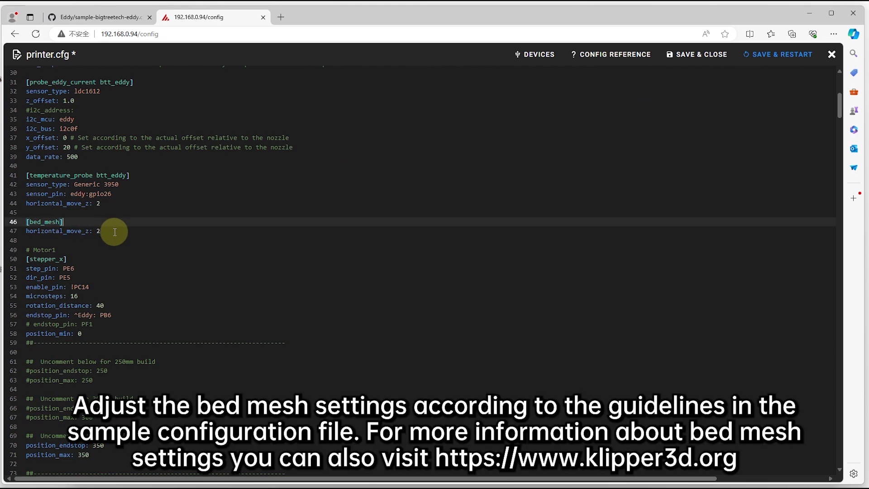
{"action": "left_click", "coordinate": [111, 231]}
{"action": "key", "text": "Return"}
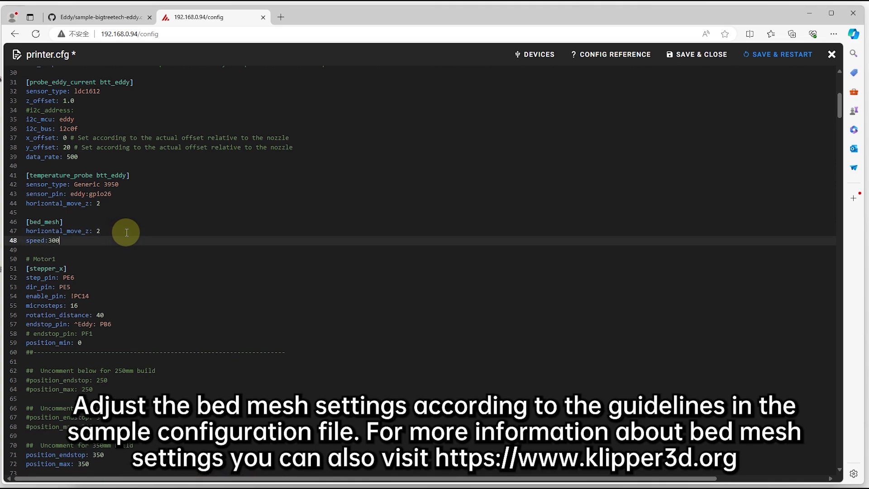
{"action": "key", "text": "Return"}
{"action": "type", "text": "mesh_min:10,30"}
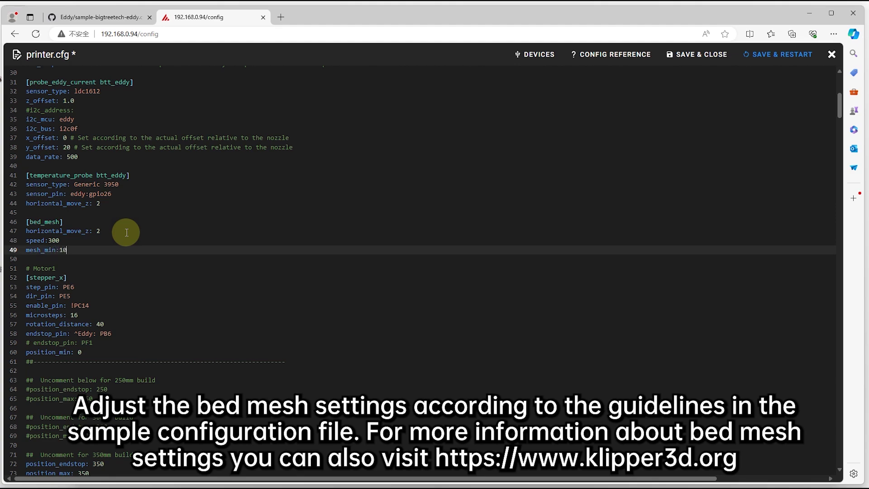
{"action": "key", "text": "Return"}
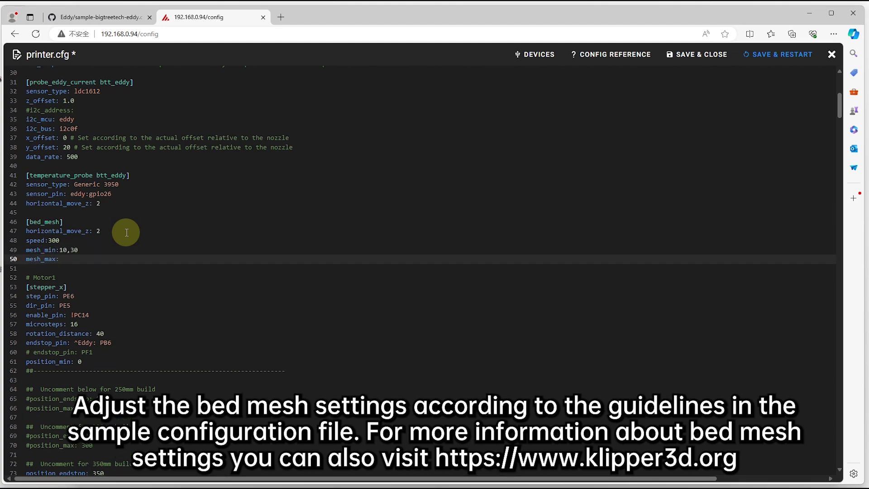
{"action": "type", "text": "mesh_max:320,320"}
{"action": "key", "text": "Return"}
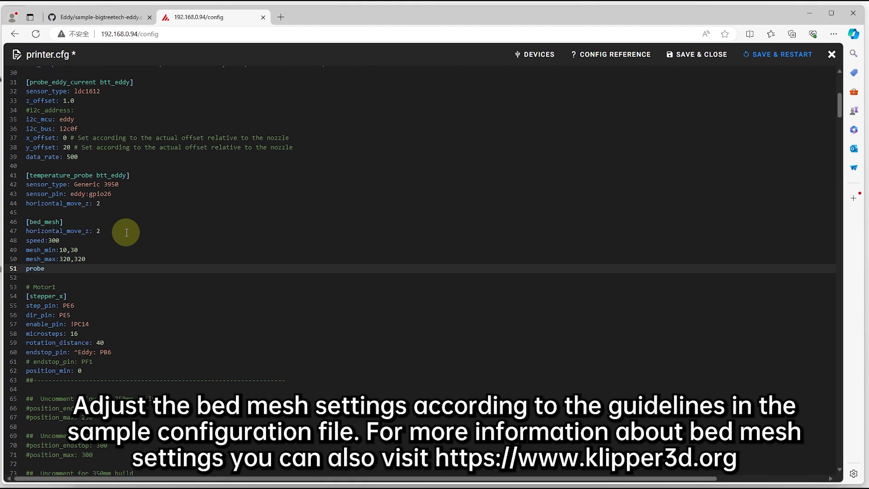
{"action": "type", "text": "probe_count:10"}
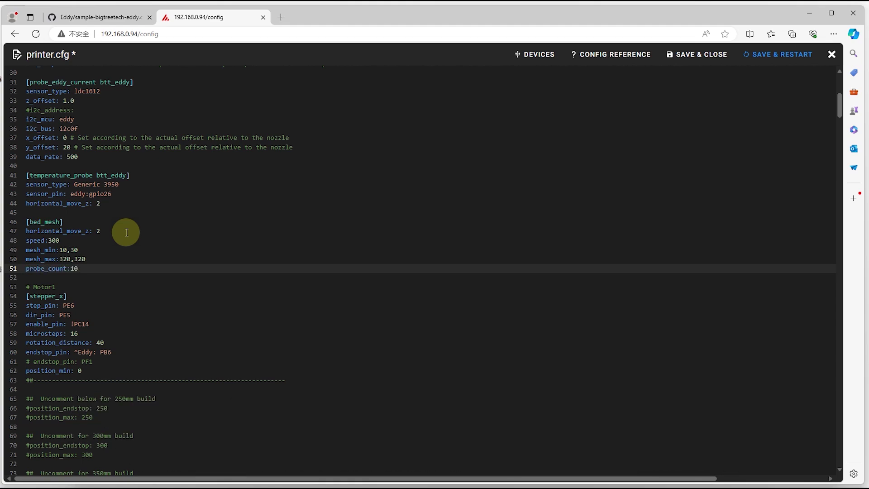
{"action": "type", "text": ",10"}
{"action": "key", "text": "Return"}
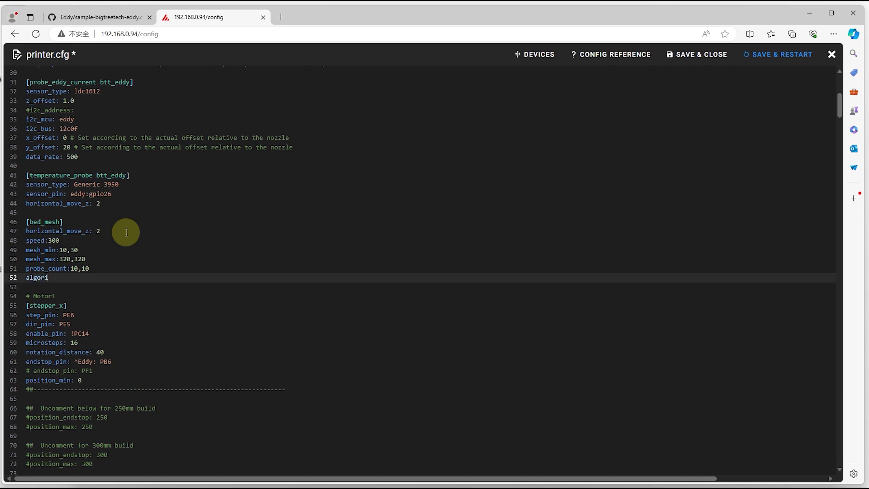
{"action": "type", "text": "algorithm:bi"}
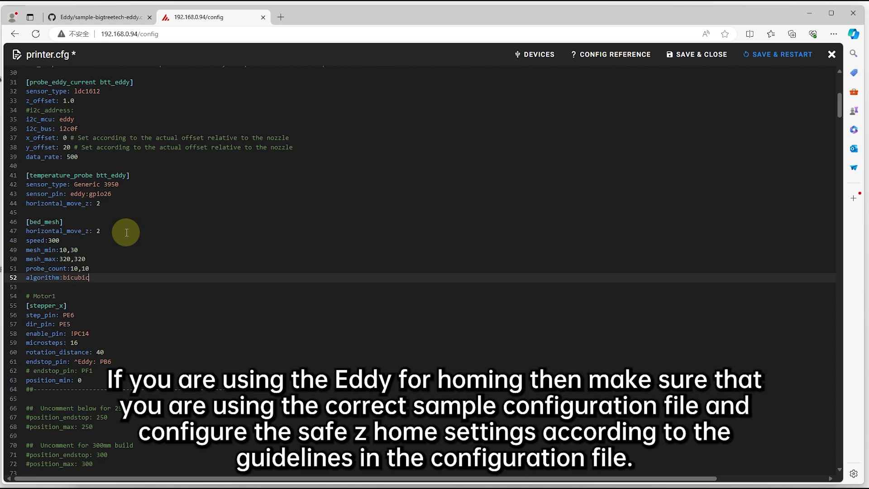
{"action": "type", "text": "cubic"}
{"action": "key", "text": "Return"}
{"action": "key", "text": "Return"}
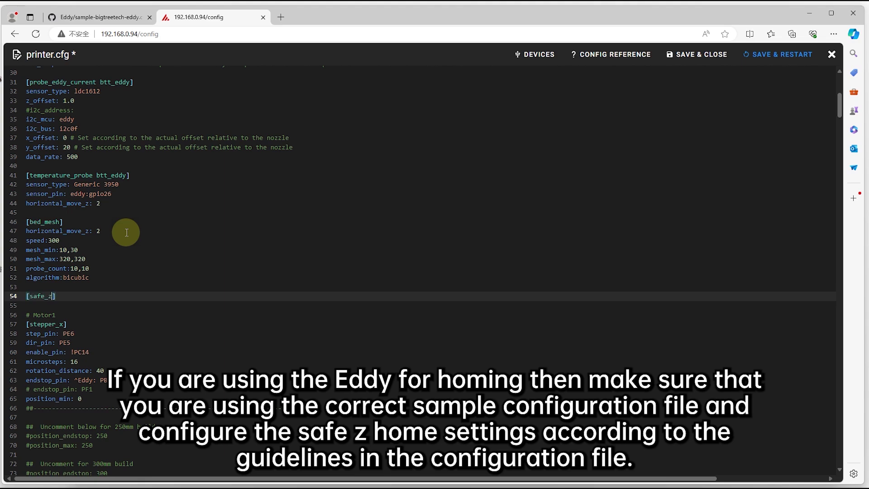
Add [safe_z_home] with home_xy_position 175,175, speed 300, z_hop 5, z_hop_speed 25.
{"action": "type", "text": "[safe_z_home]"}
{"action": "key", "text": "Return"}
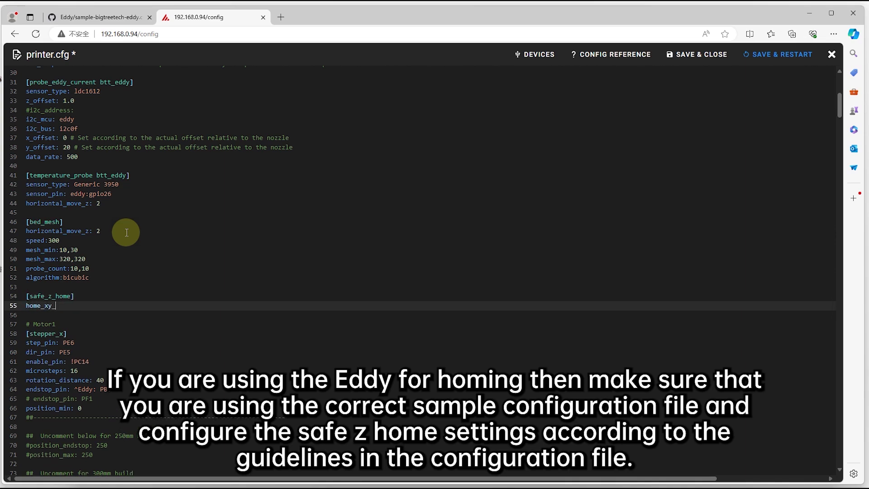
{"action": "type", "text": "home_xy_position:175,175"}
{"action": "key", "text": "Return"}
{"action": "type", "text": "speed:300"}
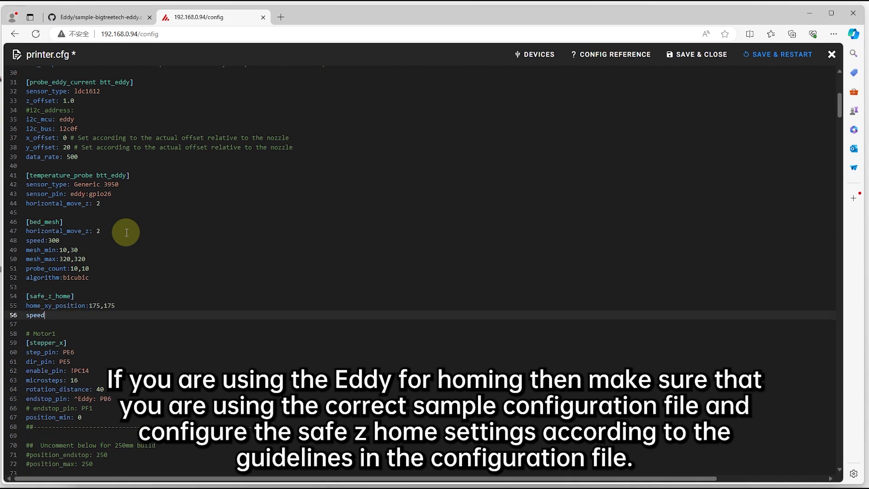
{"action": "key", "text": "Return"}
{"action": "type", "text": "z_hop:5"}
{"action": "key", "text": "Return"}
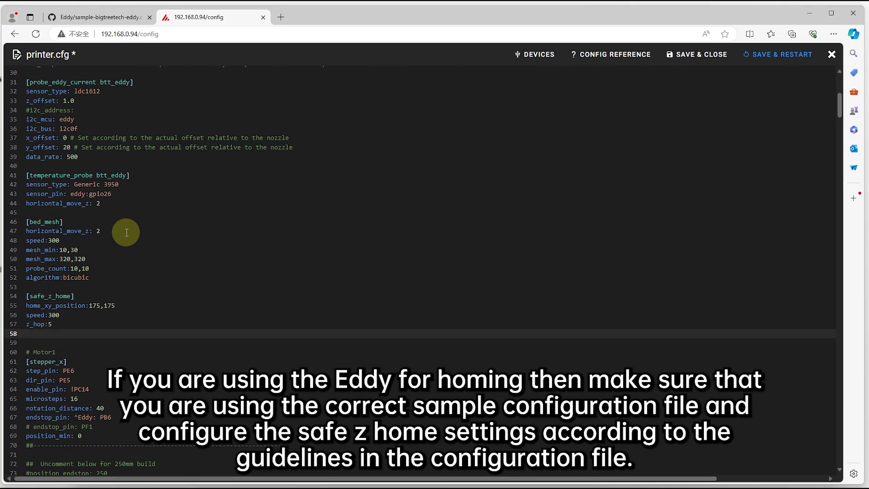
{"action": "type", "text": "z_hop_speed:25"}
{"action": "scroll", "coordinate": [190, 266], "scroll_direction": "up", "scroll_amount": 1}
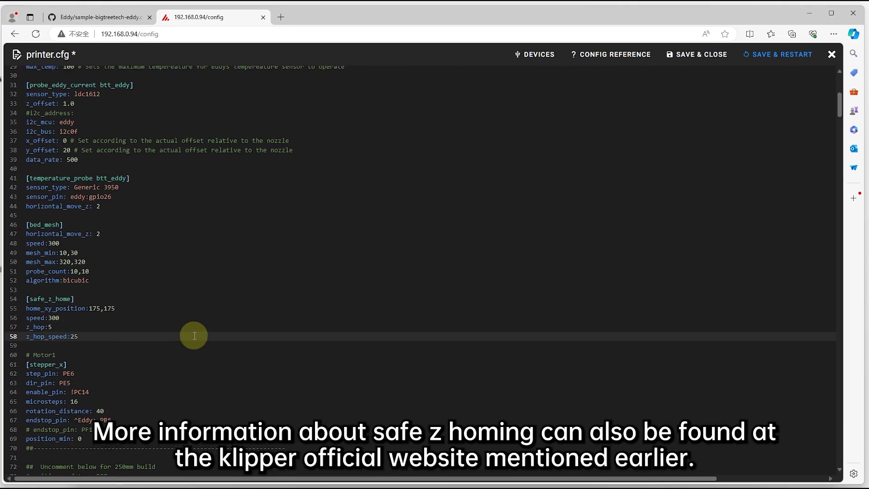
{"action": "scroll", "coordinate": [191, 267], "scroll_direction": "up", "scroll_amount": 1}
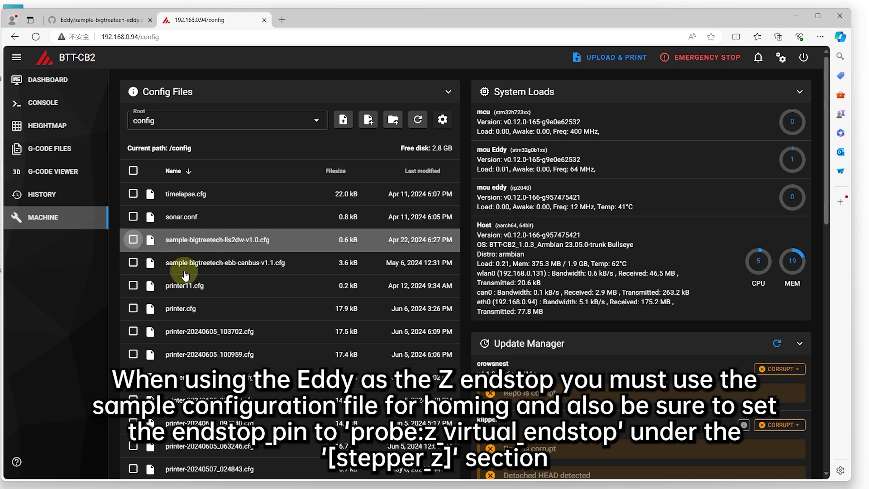
In [stepper_z], replace ^PF2 with probe:z_virtual_endstop and comment out position_endstop:0.
{"action": "left_click", "coordinate": [370, 304]}
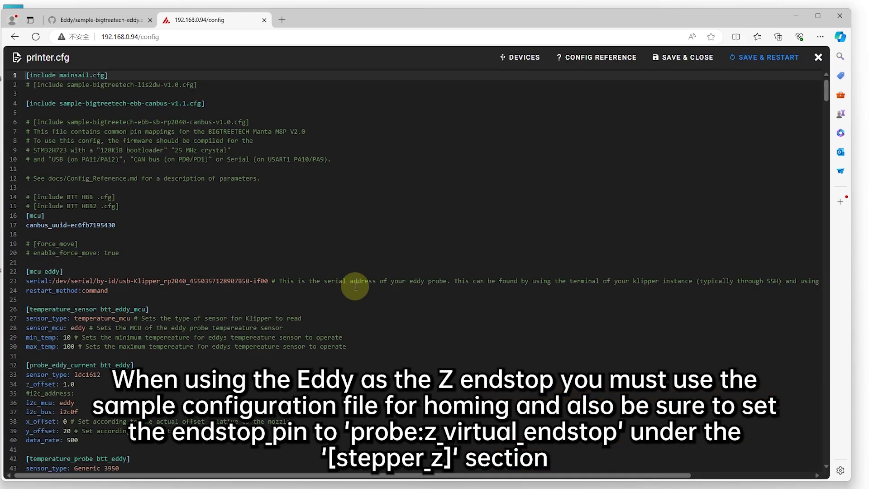
{"action": "scroll", "coordinate": [356, 286], "scroll_direction": "down", "scroll_amount": 12}
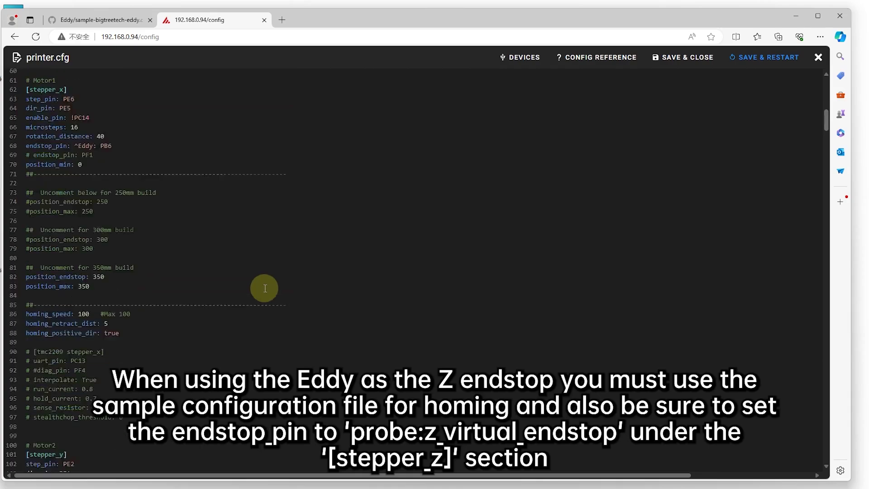
{"action": "scroll", "coordinate": [265, 289], "scroll_direction": "down", "scroll_amount": 5}
{"action": "scroll", "coordinate": [243, 269], "scroll_direction": "down", "scroll_amount": 6}
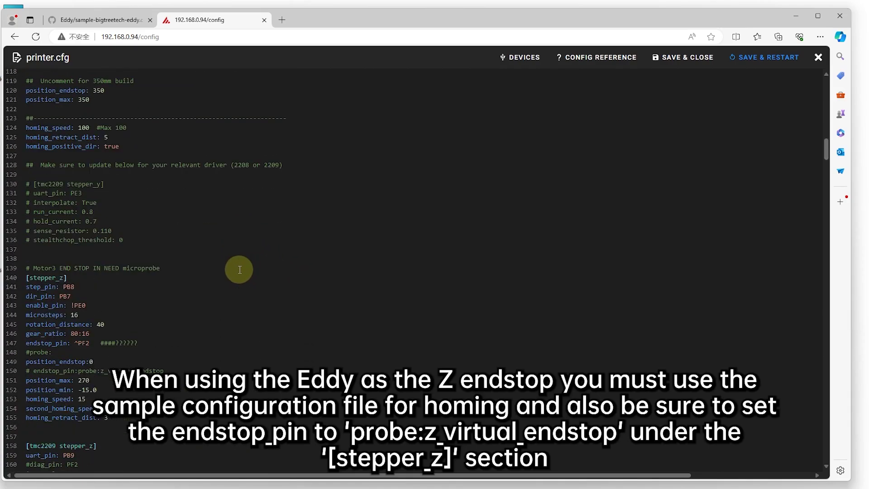
{"action": "scroll", "coordinate": [239, 270], "scroll_direction": "down", "scroll_amount": 2}
{"action": "left_click_drag", "start_coordinate": [92, 248], "coordinate": [74, 247]}
{"action": "key", "text": "BackSpace"}
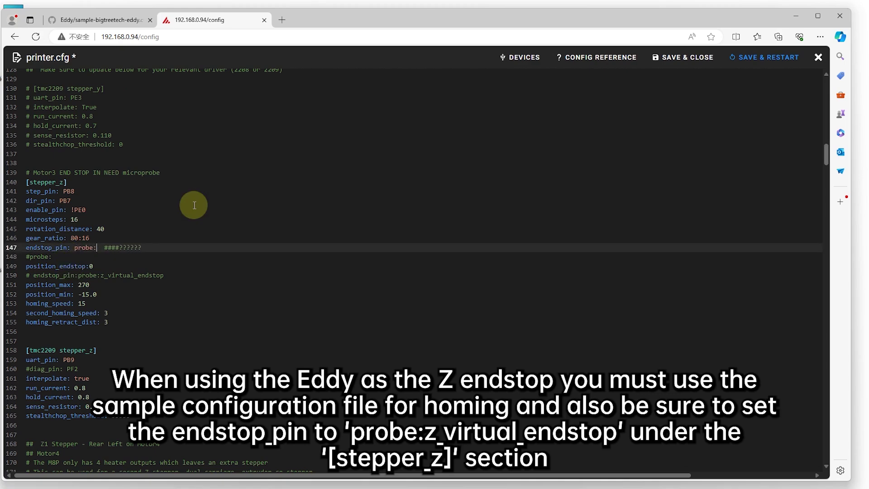
{"action": "type", "text": "probe:z_virtual_endstop"}
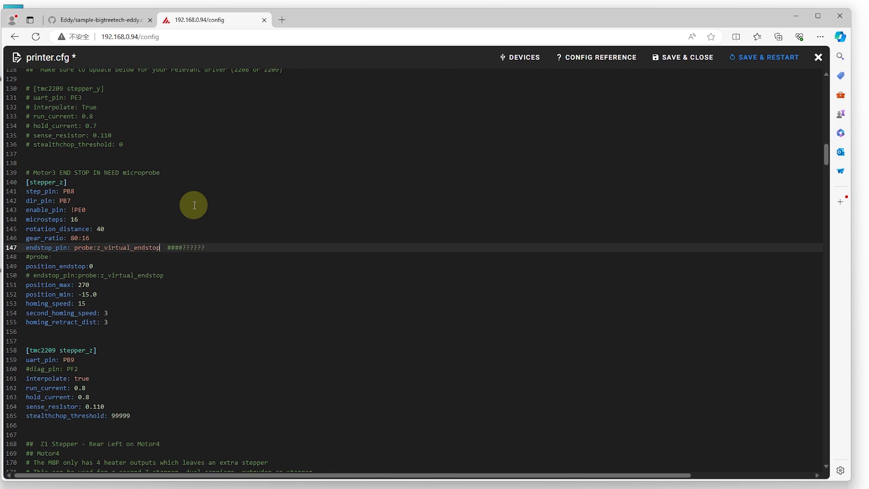
{"action": "left_click", "coordinate": [114, 265]}
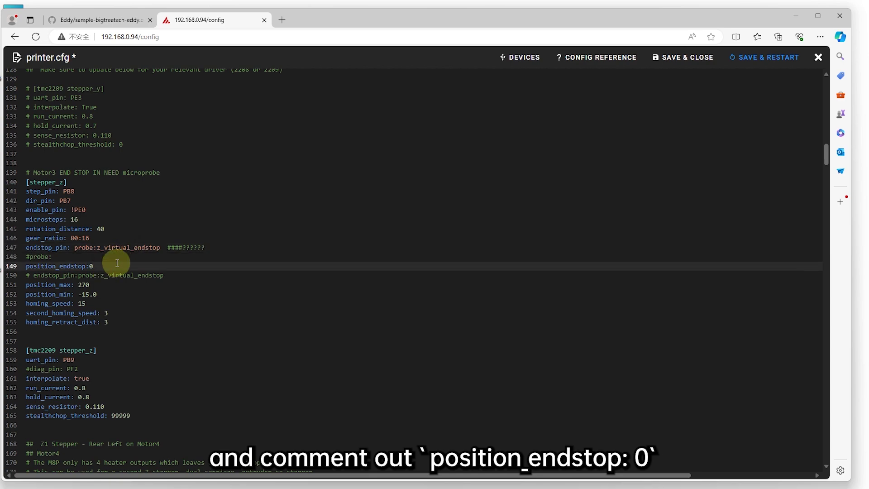
{"action": "key", "text": "ctrl+slash"}
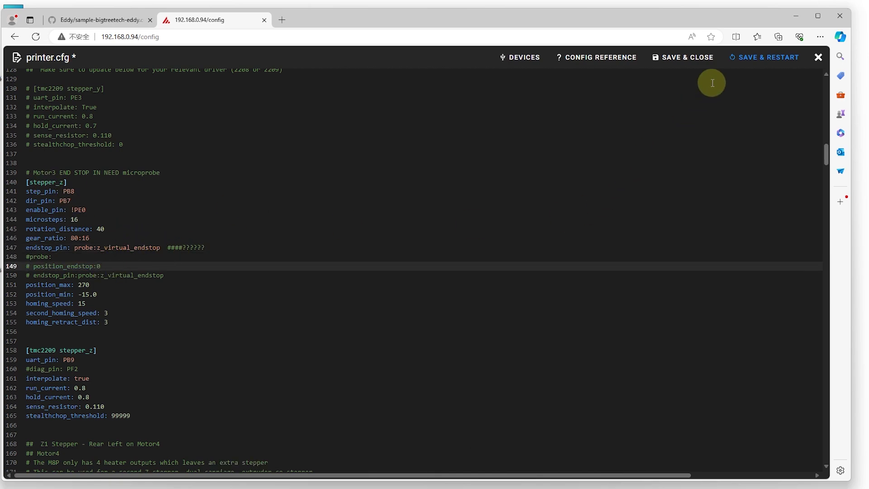
Save printer.cfg, let Klipper restart, and return to the Mainsail printer dashboard.
{"action": "left_click", "coordinate": [765, 57]}
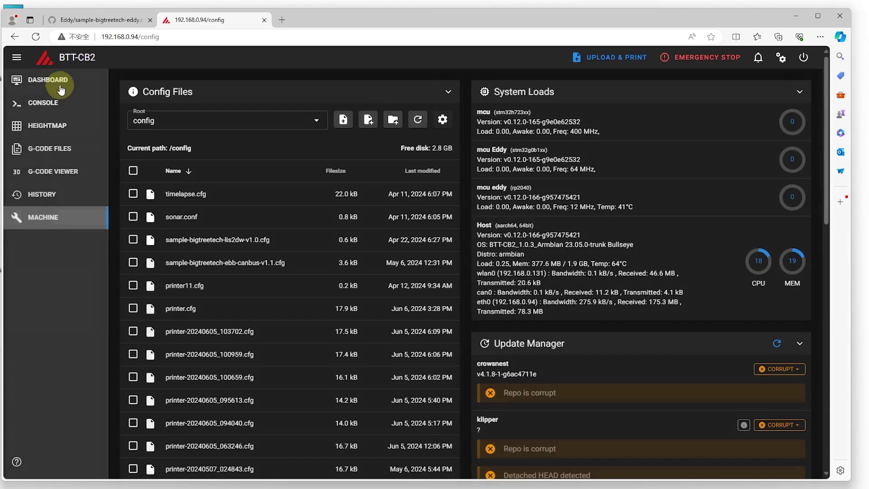
{"action": "left_click", "coordinate": [73, 89]}
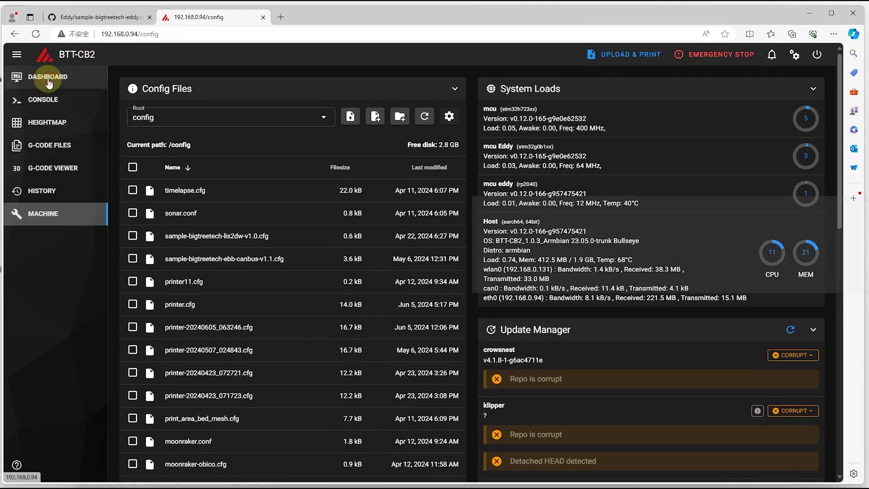
{"action": "left_click", "coordinate": [49, 81]}
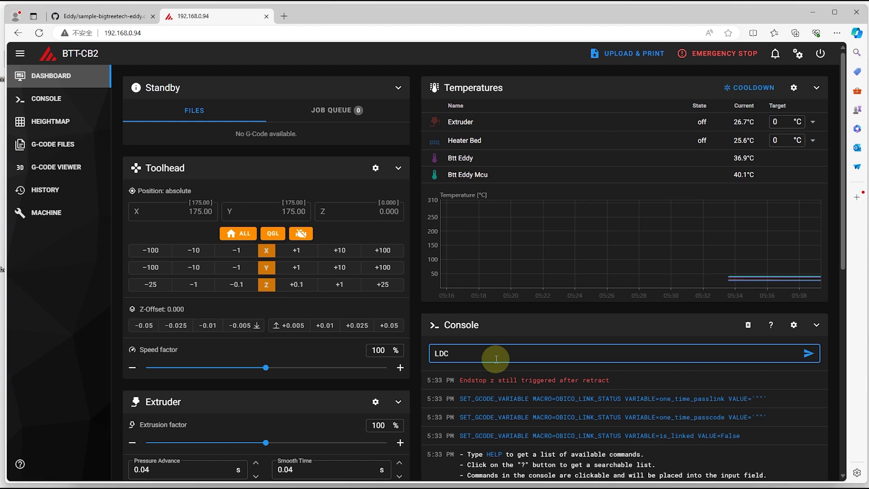
Run LDC_CALIBRATE_DRIVE_CURRENT CHIP=btt_eddy to get drive current 15, then SAVE CONFIG.
{"action": "type", "text": "_CALIBRATE_DRIVE_CURRENT"}
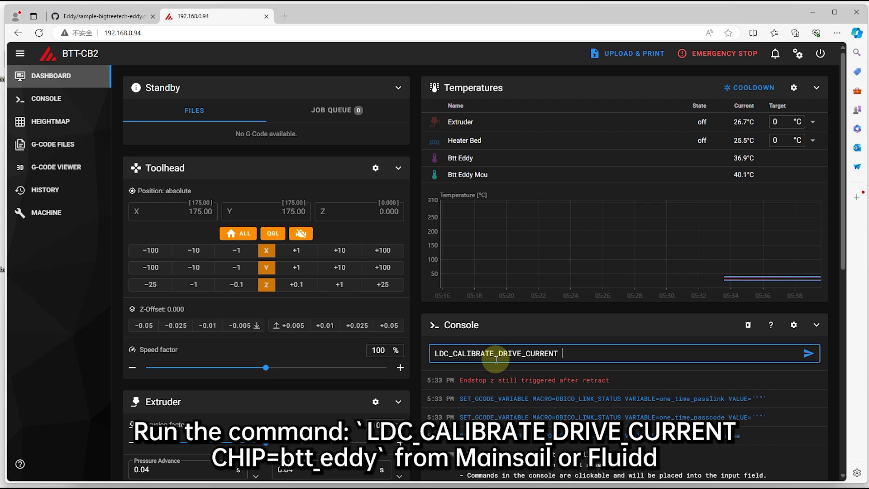
{"action": "type", "text": "tt_eddy"}
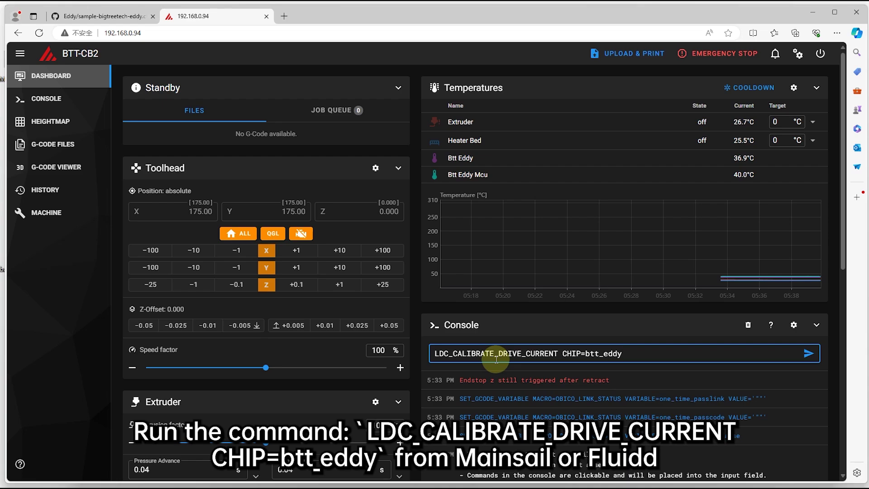
{"action": "key", "text": "Return"}
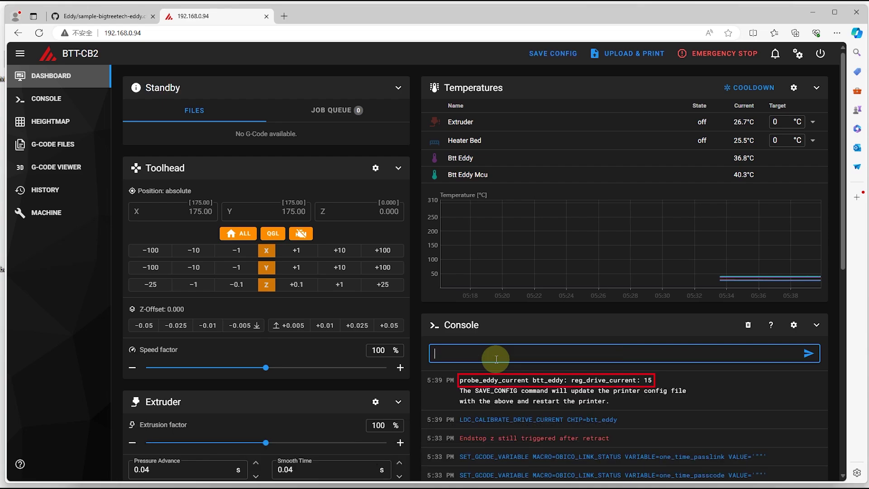
{"action": "left_click", "coordinate": [565, 65]}
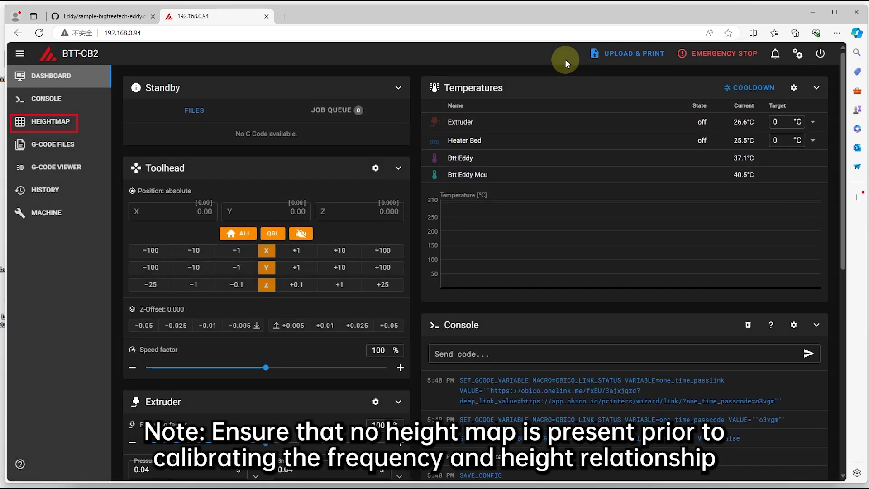
Home X and Y with G28 X Y, then move to X150 Y150 at F6000.
{"action": "scroll", "coordinate": [533, 172], "scroll_direction": "down", "scroll_amount": 1}
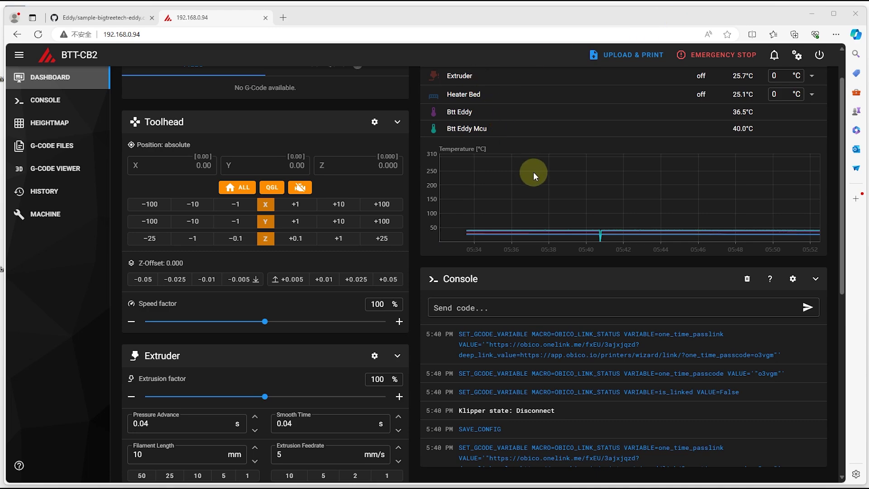
{"action": "left_click", "coordinate": [514, 311]}
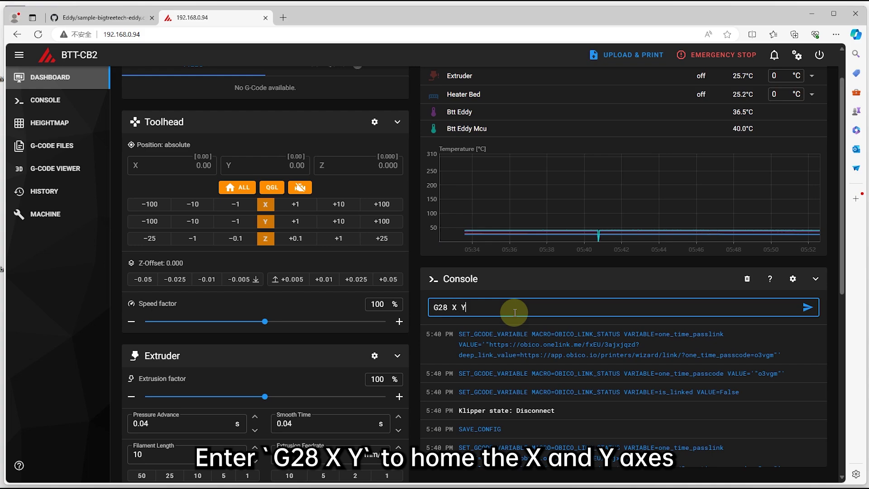
{"action": "type", "text": "G28 X Y"}
{"action": "key", "text": "Return"}
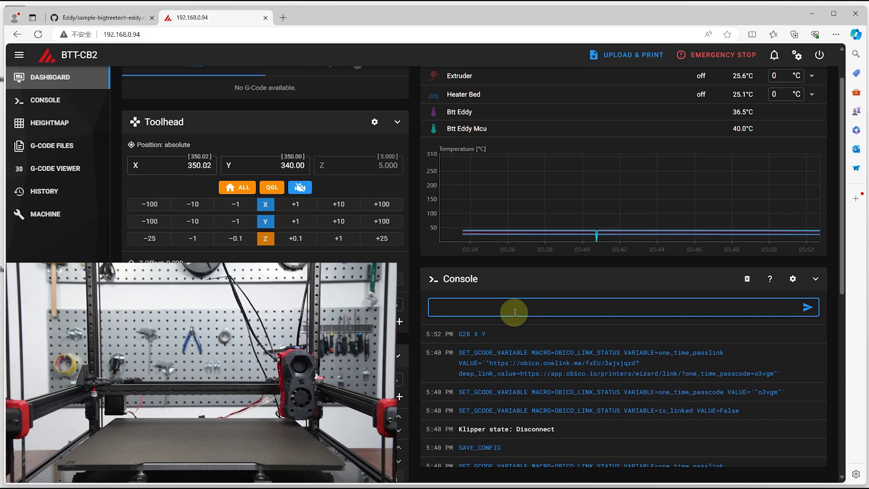
{"action": "type", "text": "G0"}
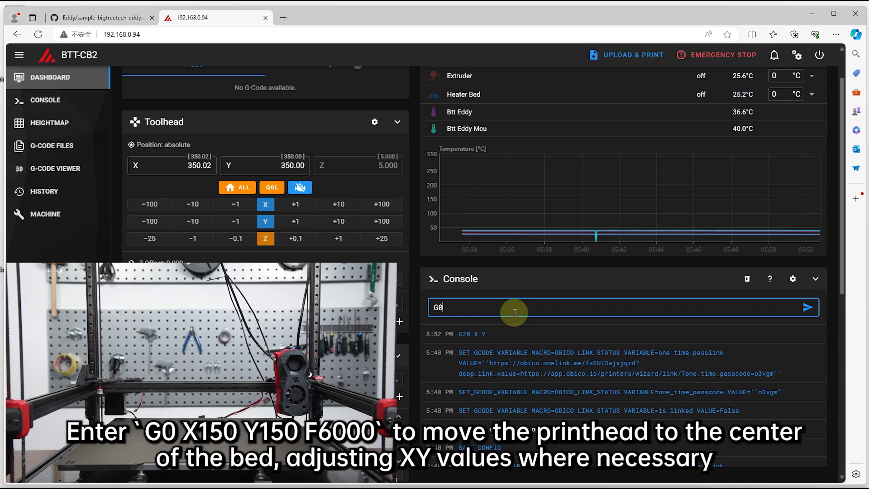
{"action": "type", "text": " X15"}
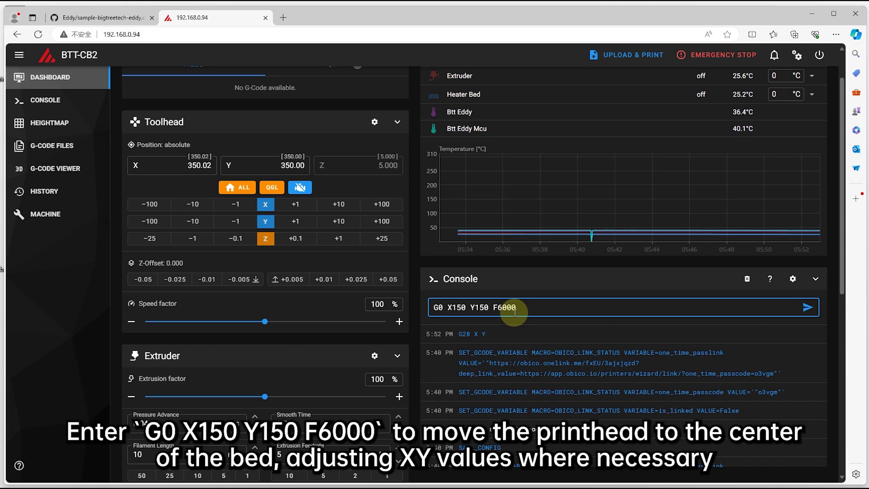
{"action": "type", "text": "0 Y150 F6000"}
{"action": "key", "text": "Return"}
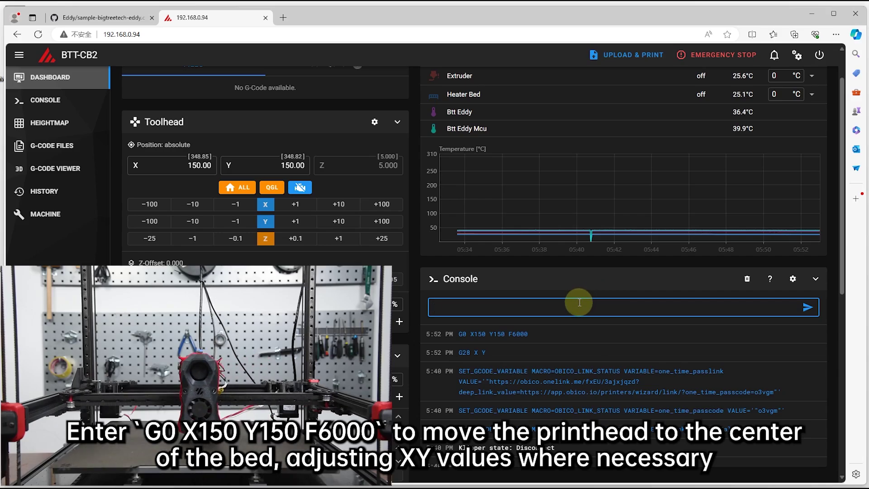
Run PROBE_EDDY_CURRENT_CALIBRATE CHIP=btt_eddy and accept the paper-test height near Z 242.180.
{"action": "type", "text": "PROB"}
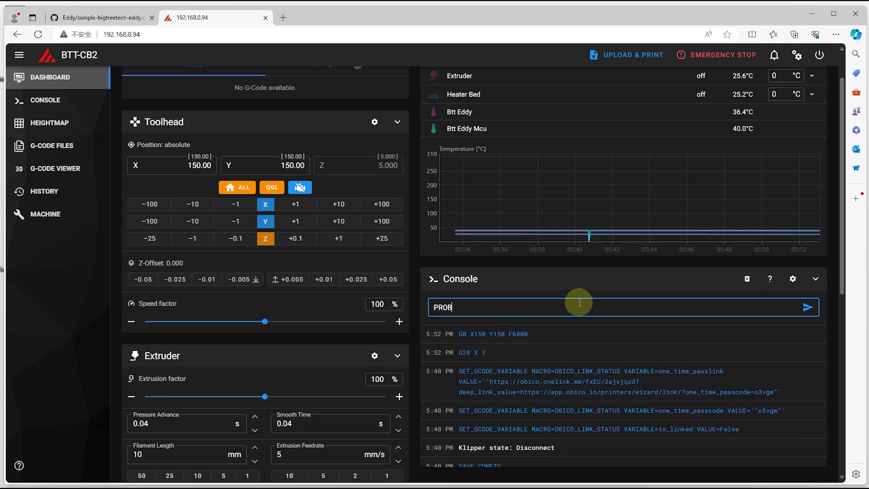
{"action": "type", "text": "E"}
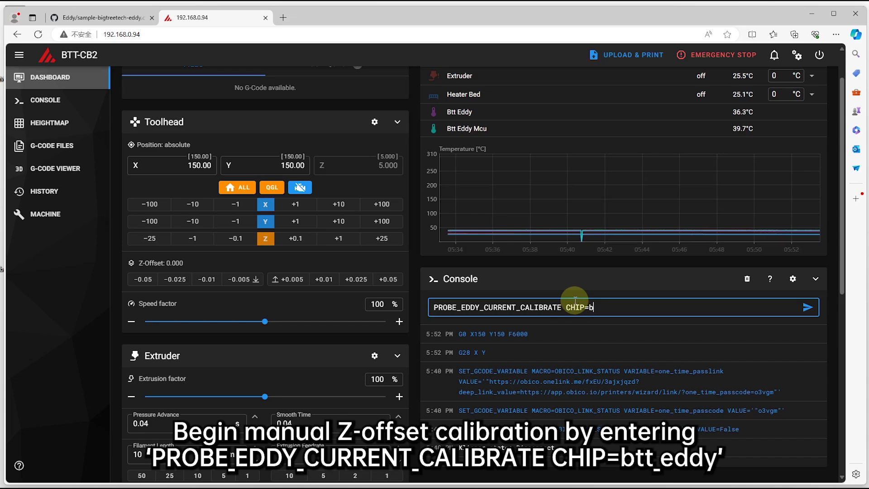
{"action": "type", "text": "_eddy"}
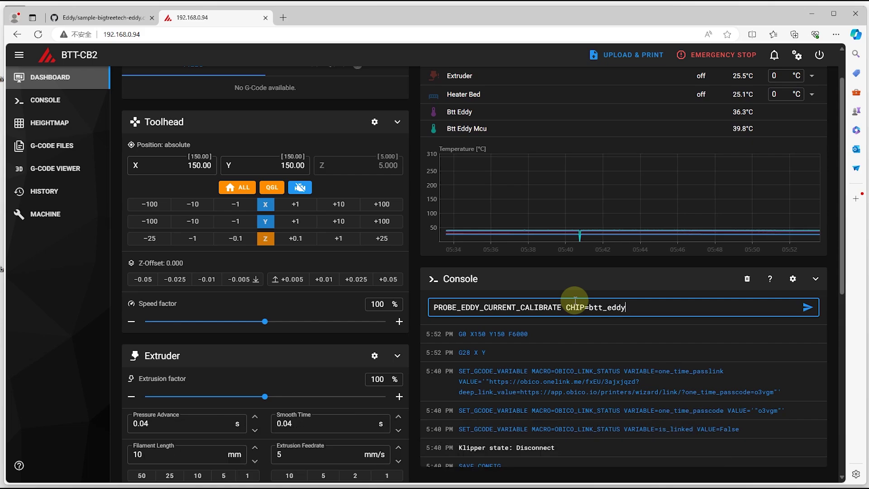
{"action": "key", "text": "Return"}
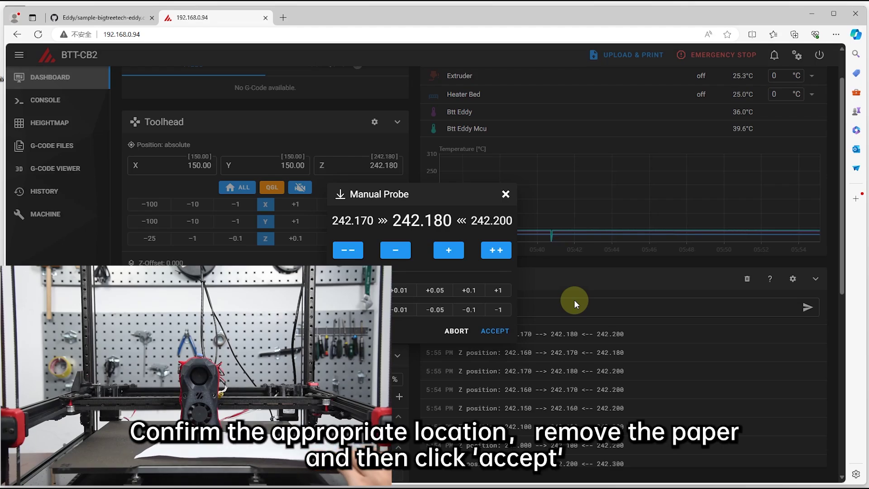
{"action": "left_click", "coordinate": [574, 300]}
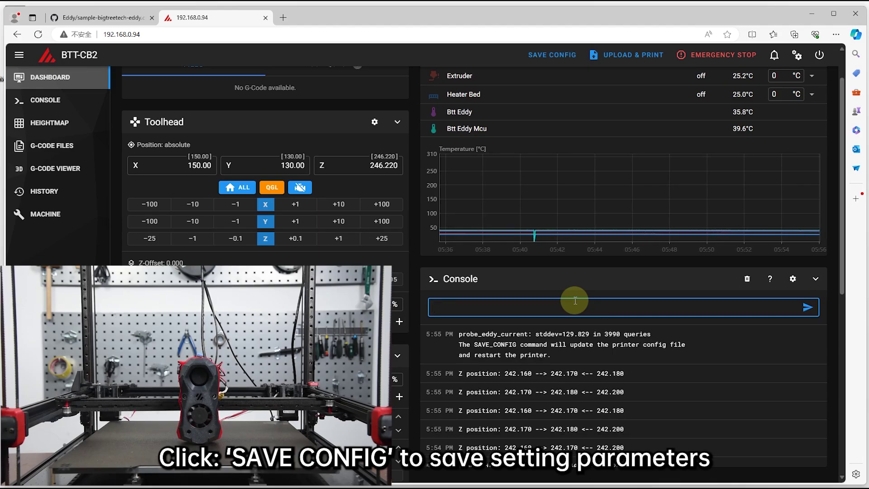
Save the Eddy calibration, home all axes, and run quad gantry leveling within 0.0075 tolerance.
{"action": "left_click", "coordinate": [551, 56]}
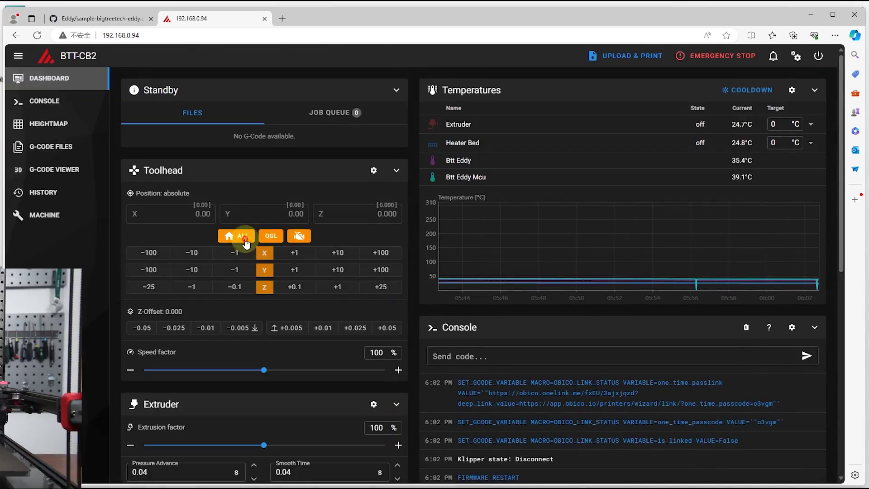
{"action": "left_click", "coordinate": [246, 238]}
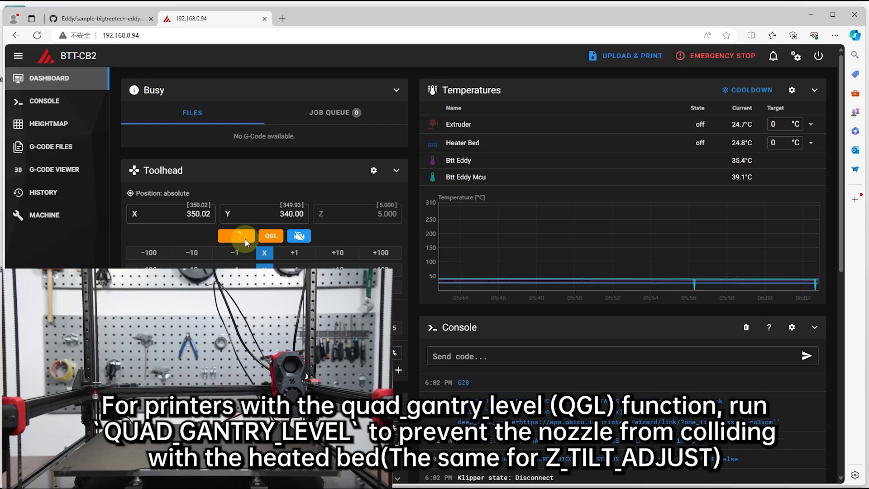
{"action": "left_click", "coordinate": [273, 236]}
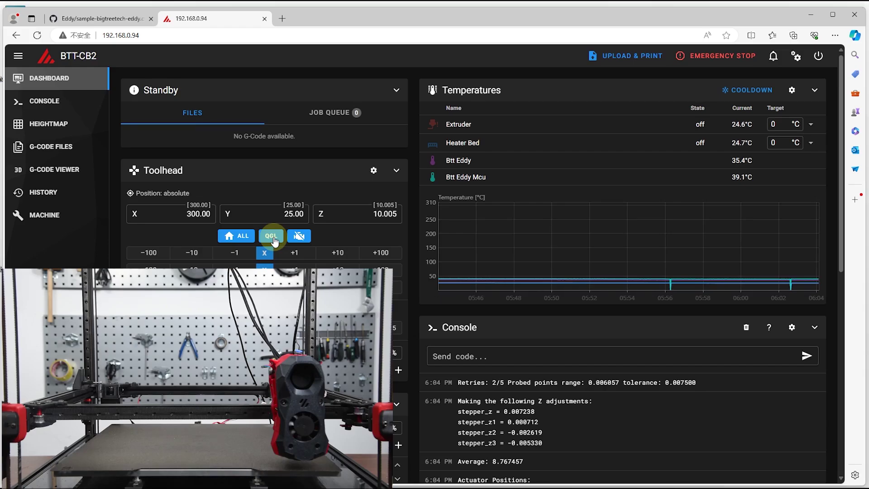
Run BED_MESH_CALIBRATE METHOD=rapid_scan to build a mesh in the default profile.
{"action": "left_click", "coordinate": [495, 347]}
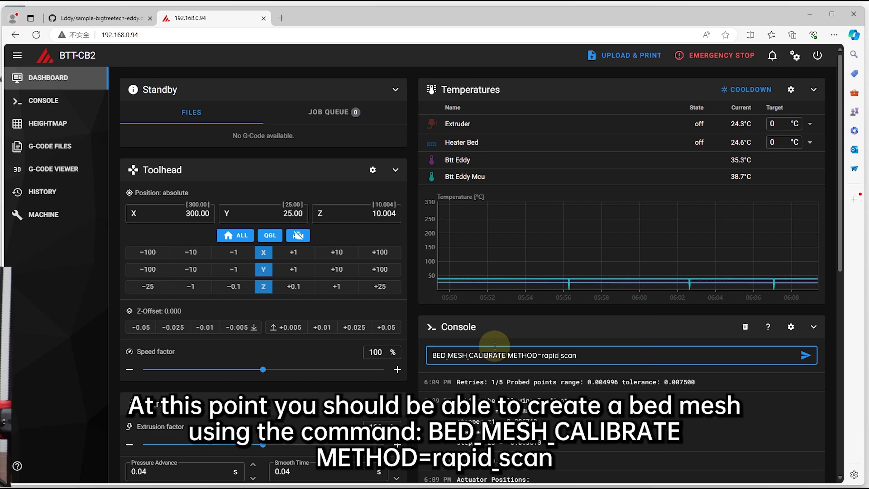
{"action": "key", "text": "Return"}
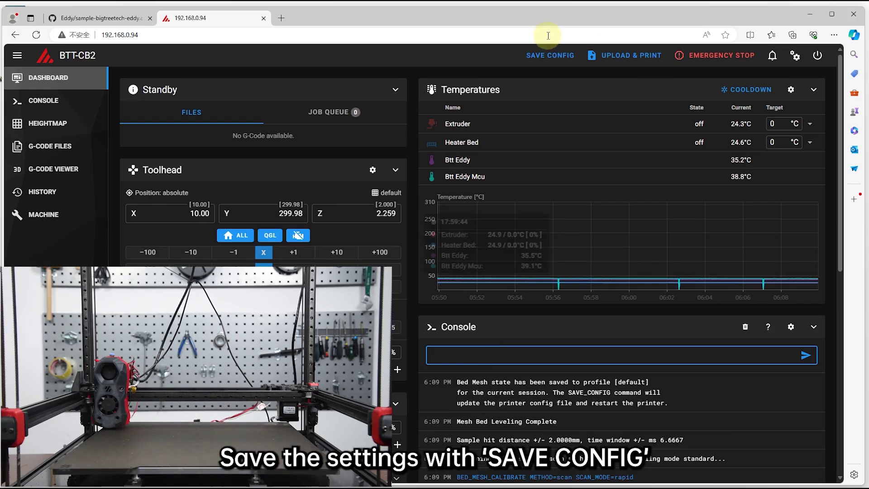
Save the bed mesh with SAVE CONFIG, then home all axes after the restart.
{"action": "left_click", "coordinate": [550, 56]}
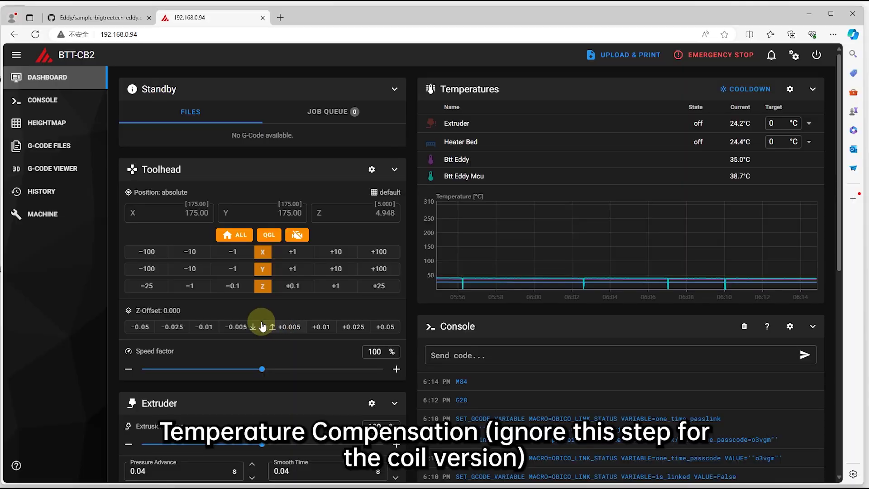
{"action": "left_click", "coordinate": [233, 235]}
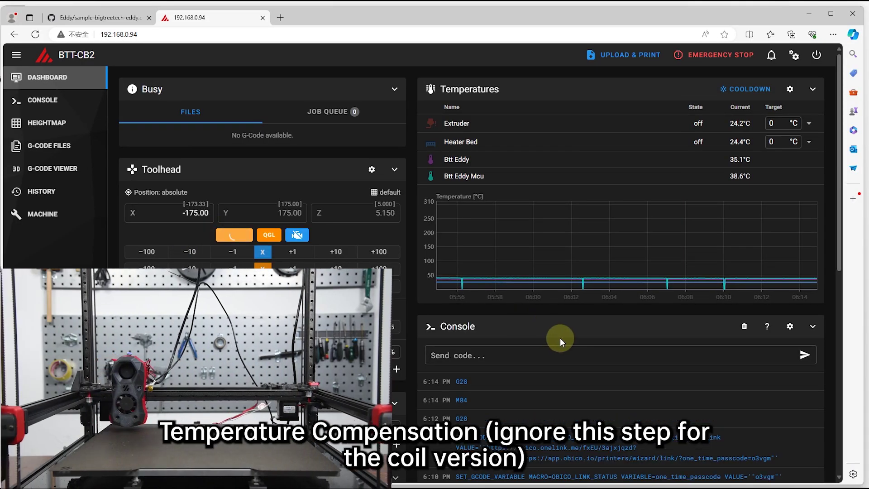
{"action": "left_click", "coordinate": [506, 356]}
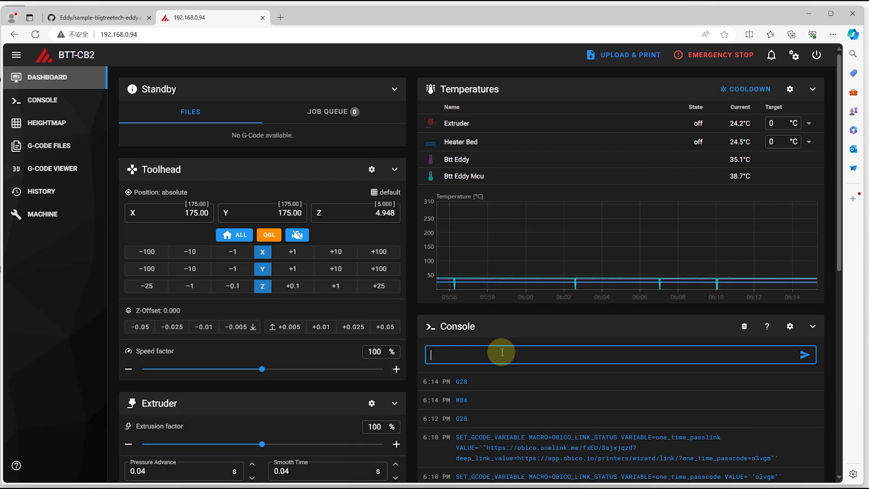
Set idle timeout to 36000 and start TEMPERATURE_PROBE_CALIBRATE PROBE=btt_eddy TARGET=56 STEP=4.
{"action": "type", "text": "s"}
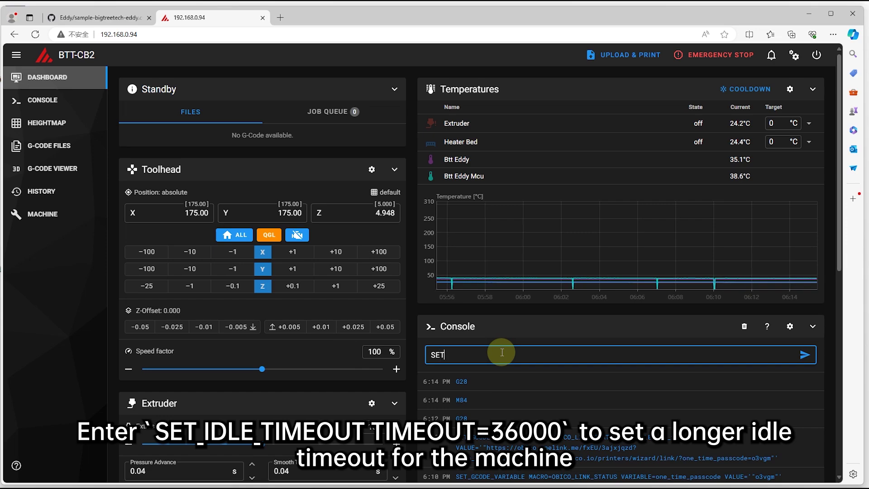
{"action": "type", "text": "ET_IDLE_TIME"}
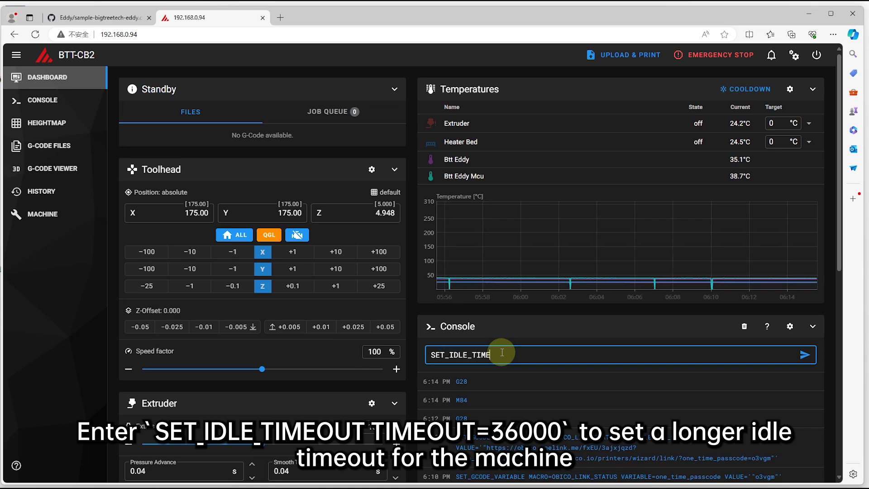
{"action": "type", "text": "OUT TIMEOUT="}
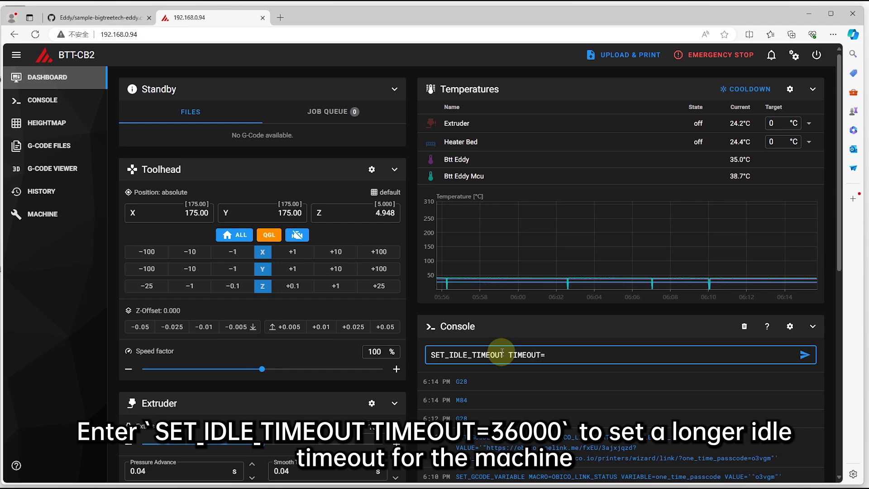
{"action": "type", "text": "36000"}
{"action": "key", "text": "Return"}
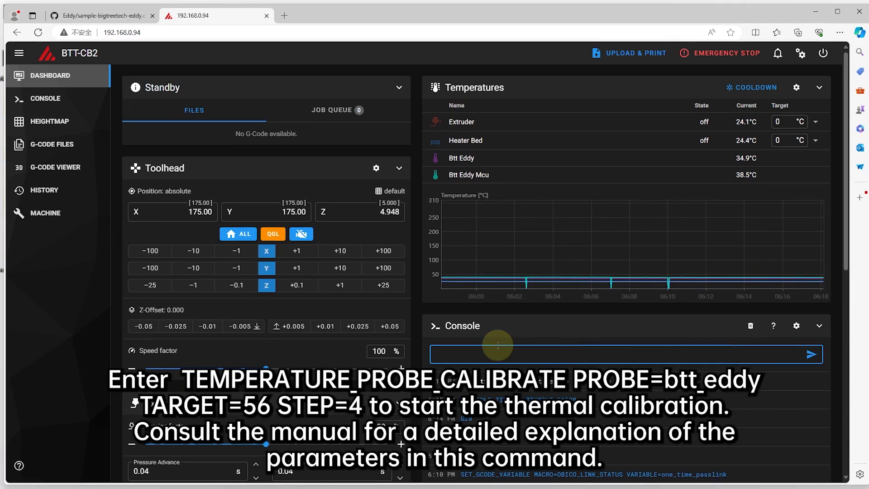
{"action": "type", "text": "TEMPERATURE_PROBE_CALIBRATE PROBE=btt_eddy TARGET=56 STEP=4"}
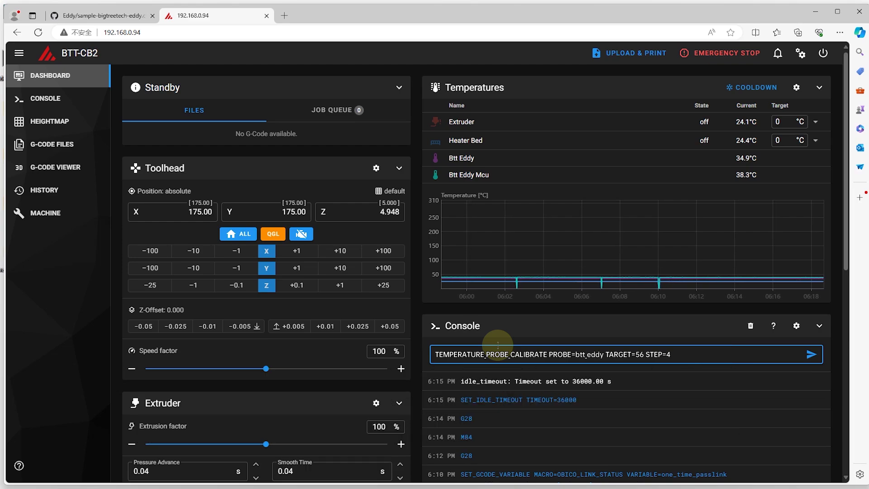
{"action": "key", "text": "Return"}
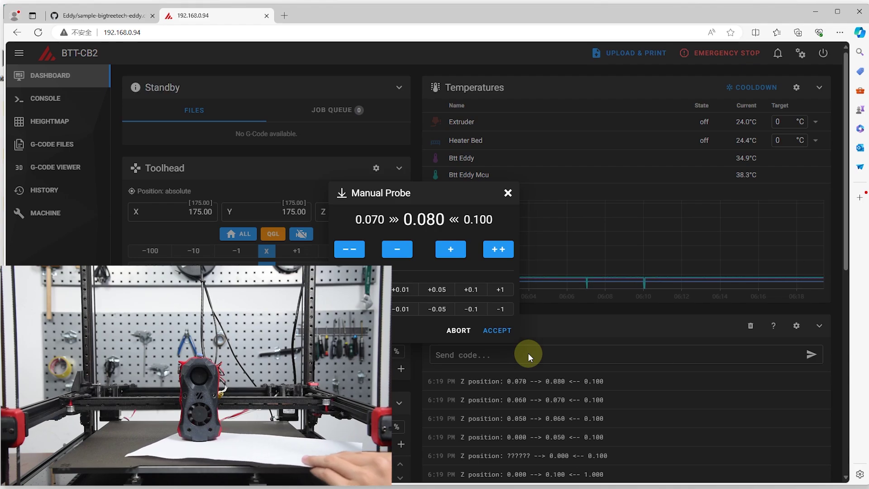
Accept the paper-test height at Z 0.080 to record drift sample 1/13 at 34.90C.
{"action": "left_click", "coordinate": [528, 353]}
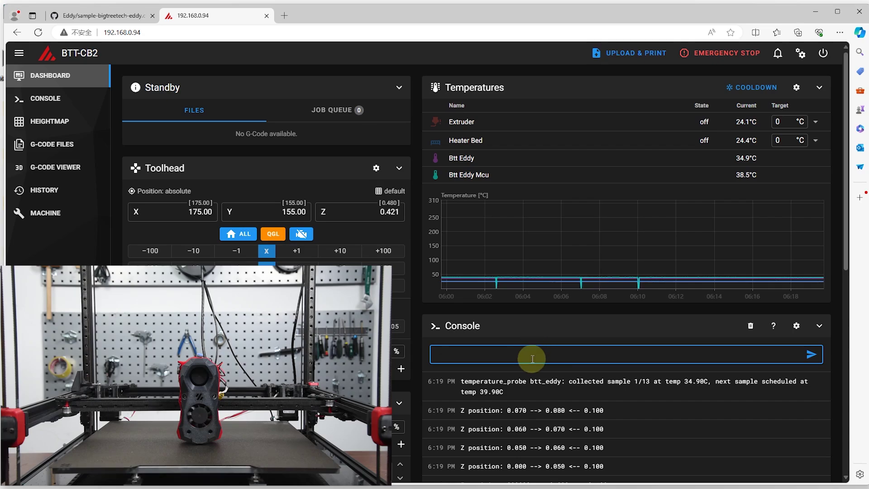
Heat extruder to 240 °C and bed to 100 °C, then accept the second paper test at 0.180.
{"action": "left_click", "coordinate": [781, 119]}
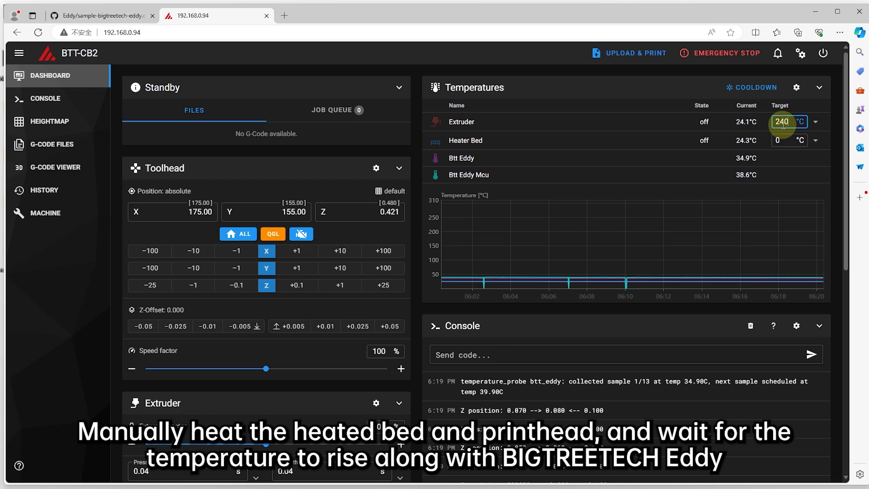
{"action": "key", "text": "Return"}
{"action": "left_click", "coordinate": [781, 141]}
{"action": "type", "text": "100"}
{"action": "key", "text": "Return"}
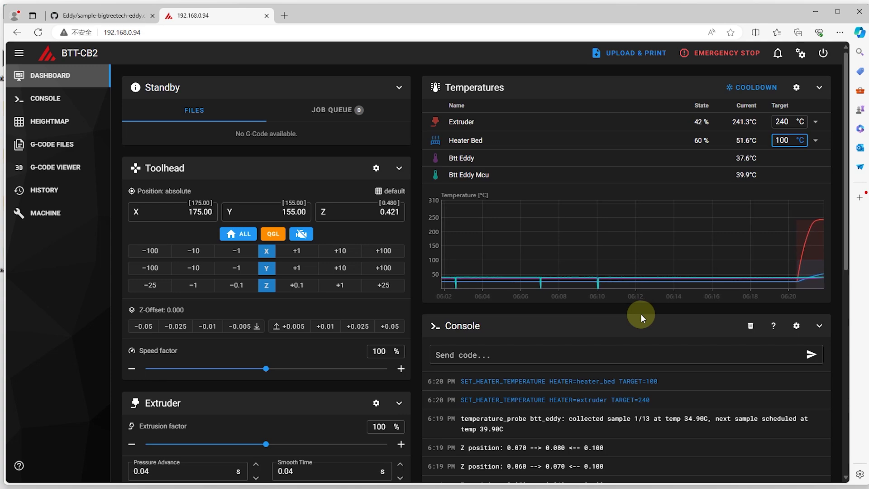
{"action": "left_click", "coordinate": [619, 347]}
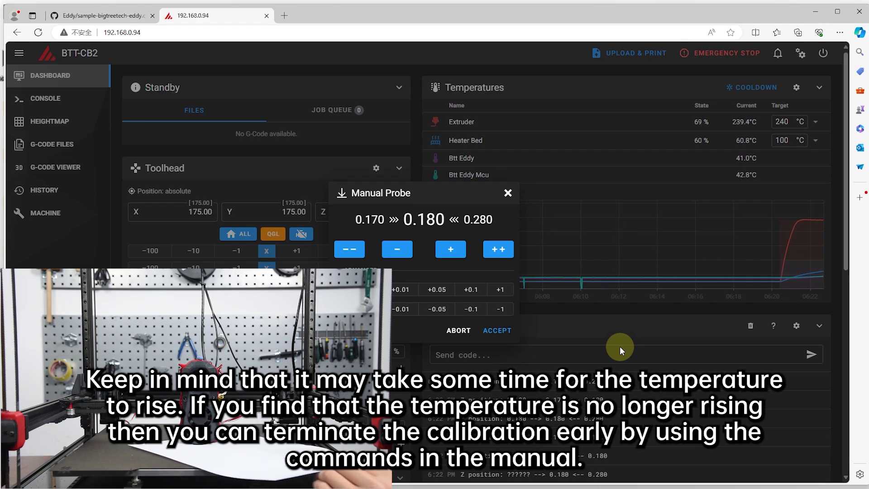
{"action": "left_click", "coordinate": [620, 347]}
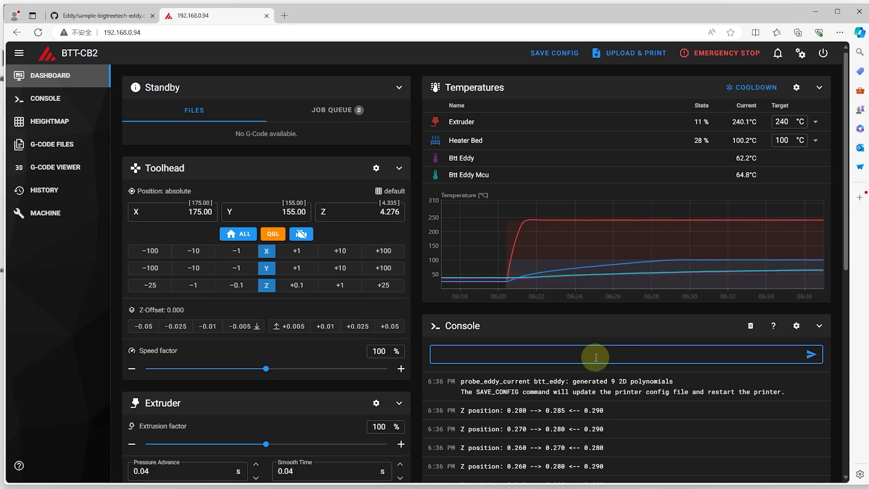
Save the drift calibration with SAVE CONFIG and open printer.cfg from the Machine page.
{"action": "left_click", "coordinate": [565, 54]}
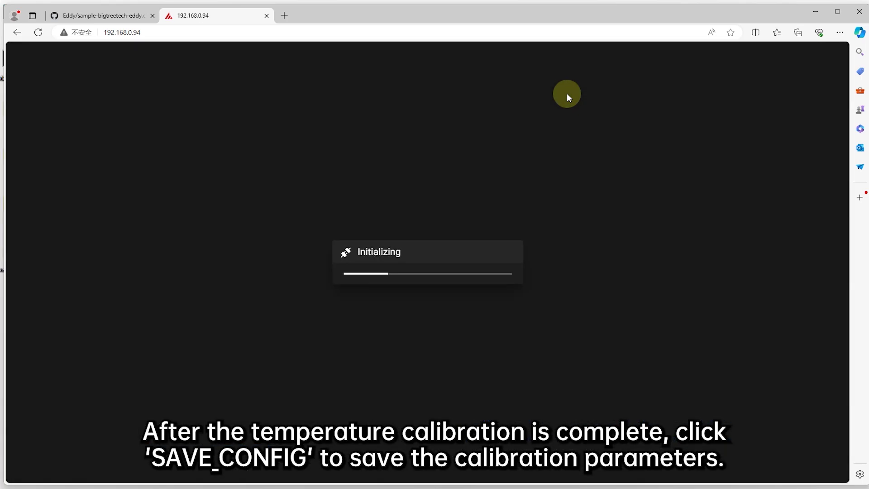
{"action": "left_click", "coordinate": [45, 212]}
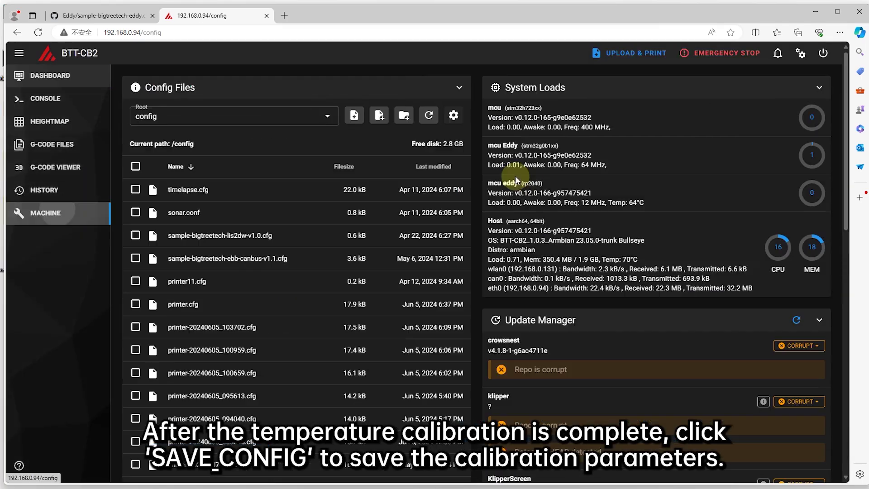
{"action": "scroll", "coordinate": [515, 176], "scroll_direction": "down", "scroll_amount": 5}
{"action": "scroll", "coordinate": [330, 227], "scroll_direction": "up", "scroll_amount": 5}
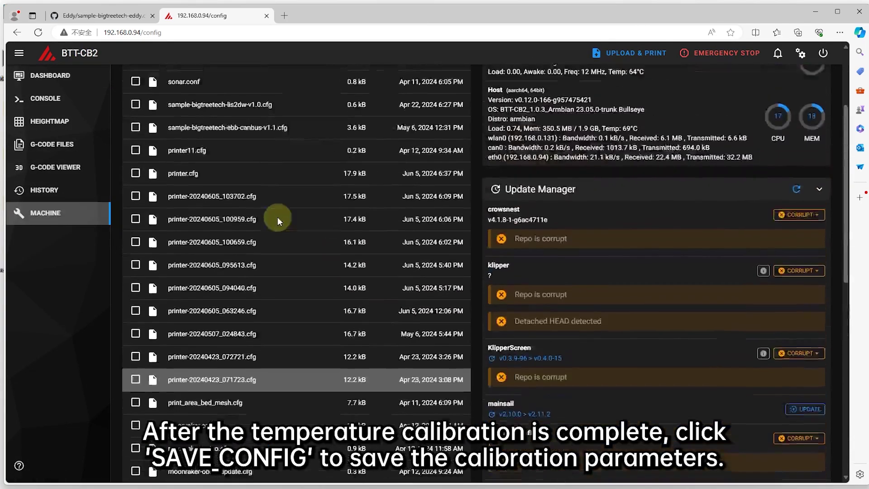
{"action": "left_click", "coordinate": [237, 303]}
Check the saved btt_eddy drift_calibration data (calibration_temp 35.831547) at the end of printer.cfg, then close it.
{"action": "scroll", "coordinate": [750, 175], "scroll_direction": "down", "scroll_amount": 10}
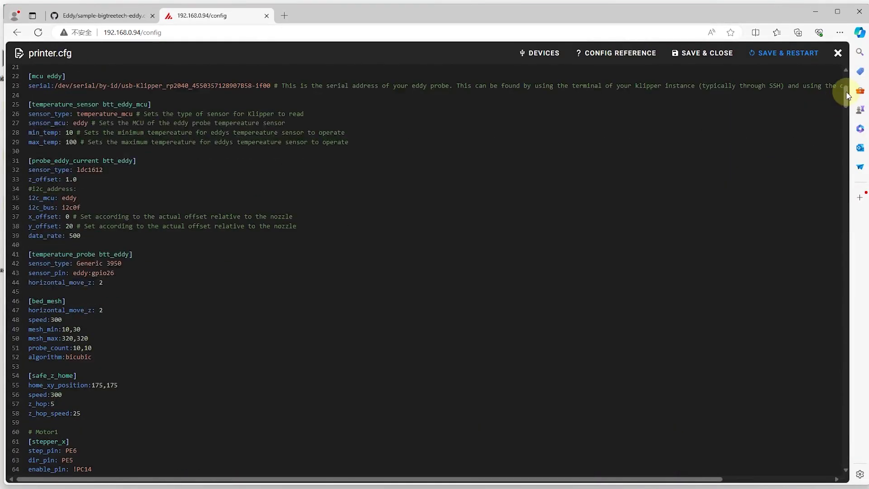
{"action": "left_click", "coordinate": [846, 455]}
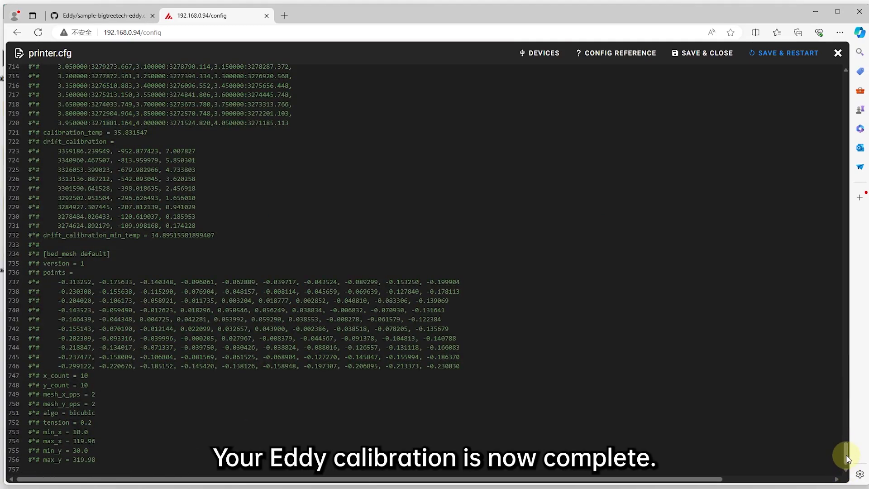
{"action": "left_click_drag", "start_coordinate": [847, 453], "coordinate": [819, 47]}
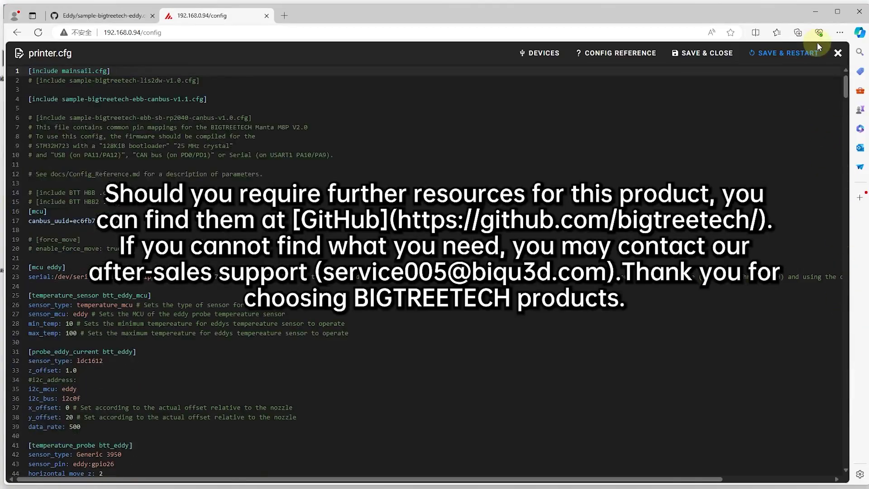
{"action": "left_click", "coordinate": [813, 53]}
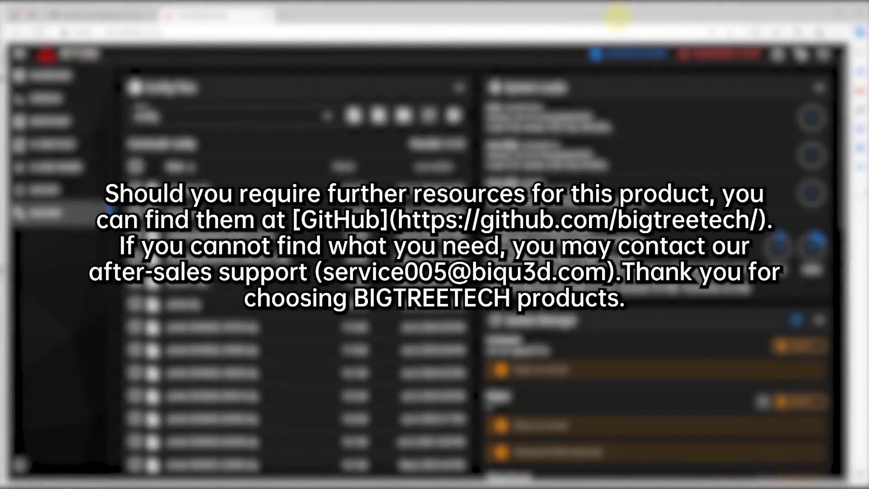